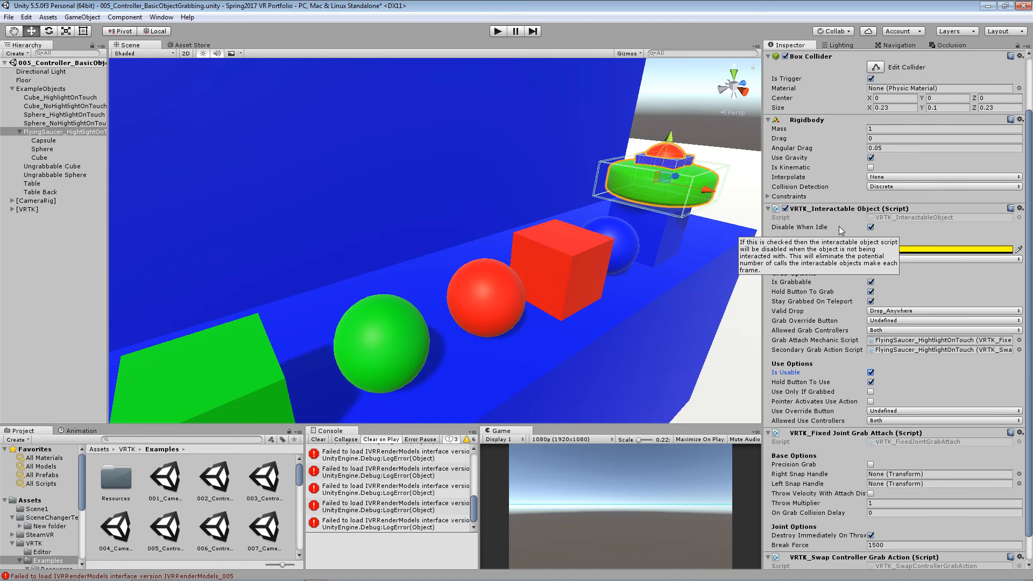
- Open the VRTK_InteractableObject script in Visual Studio Code, examine the tooltip of disableWhenIdle, and return to Unity
click(921, 216)
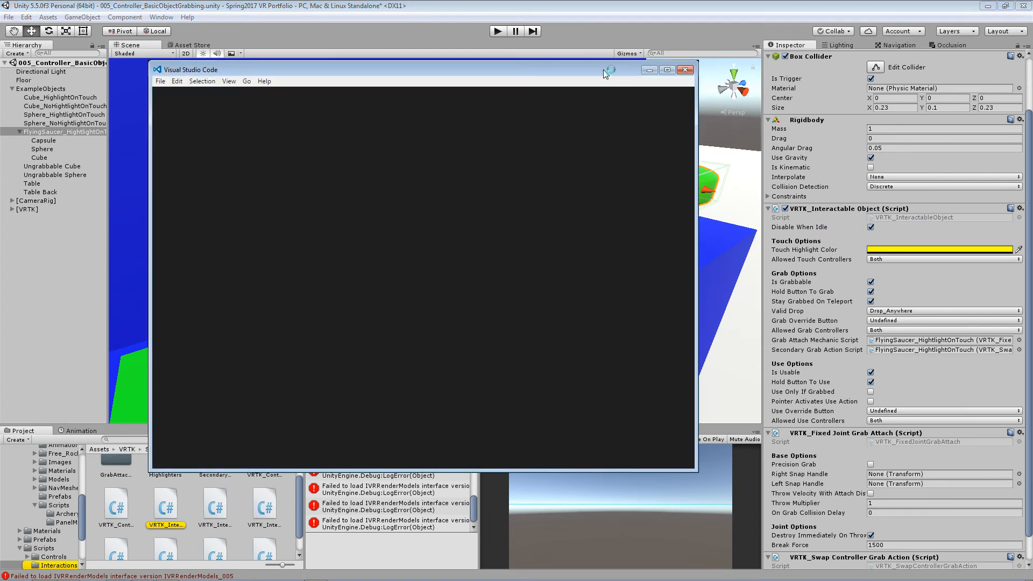
drag(614, 74, 1032, 173)
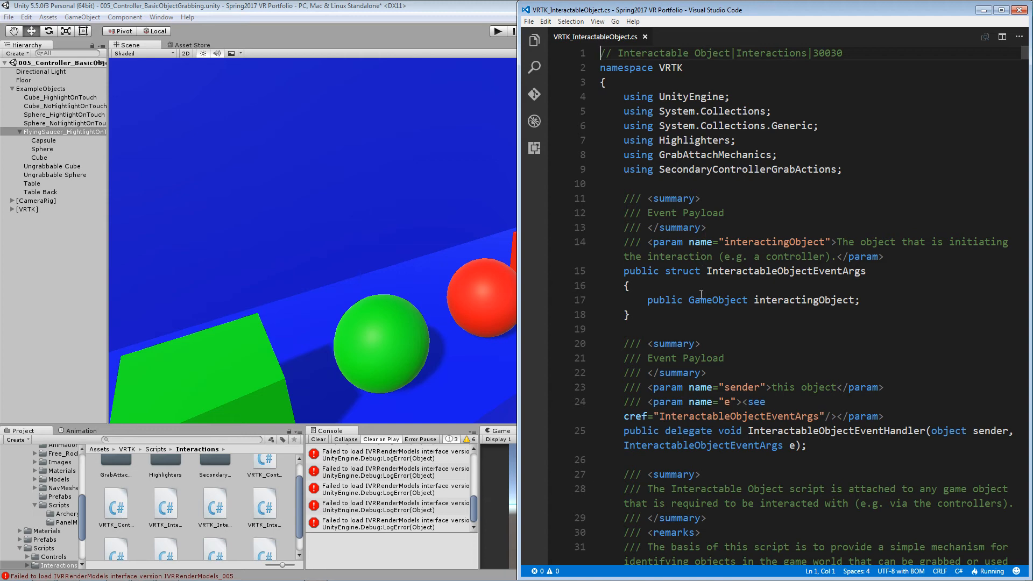
scroll(715, 391, down, 5)
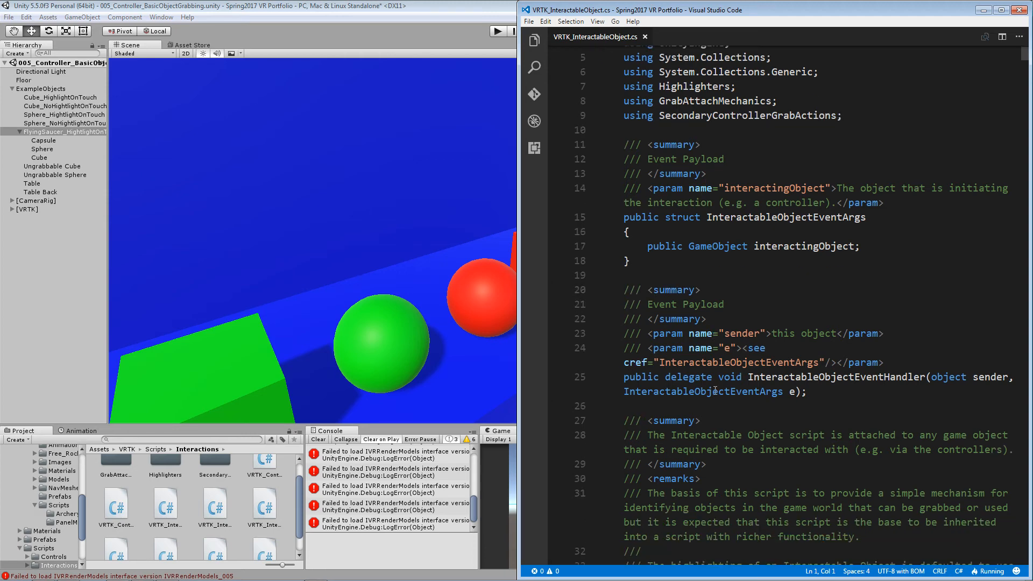
scroll(716, 387, down, 12)
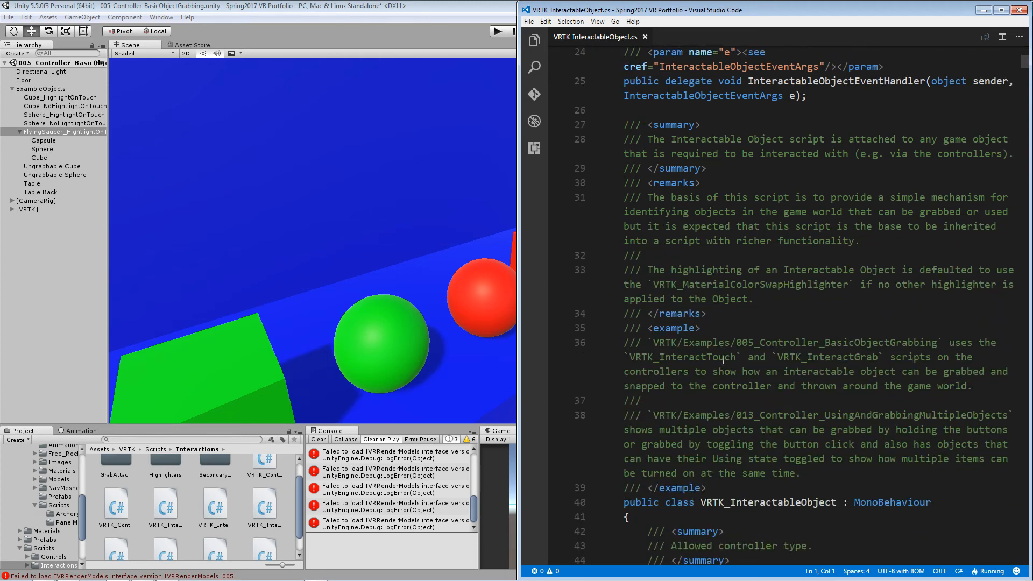
scroll(731, 347, down, 9)
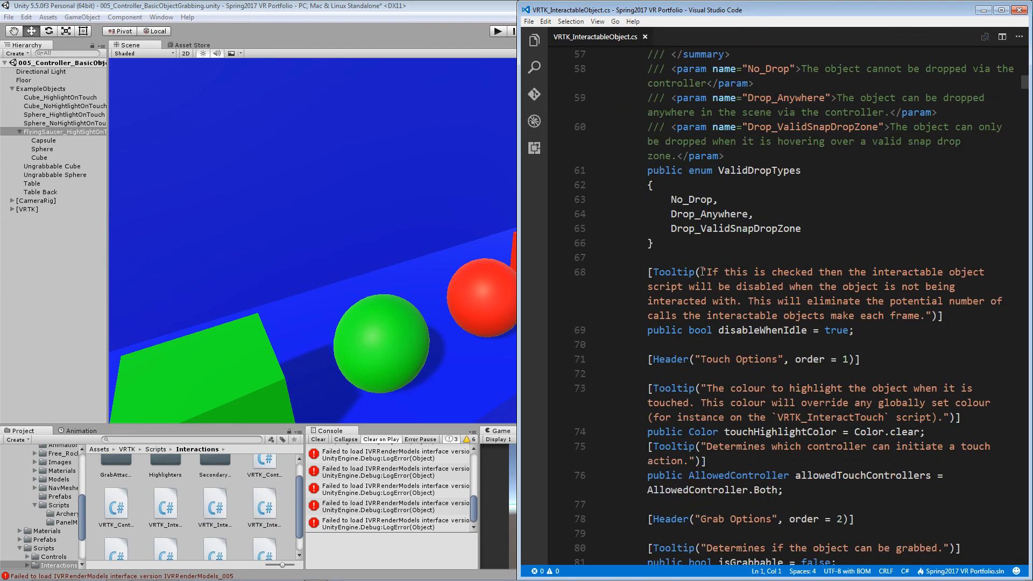
drag(647, 272, 972, 314)
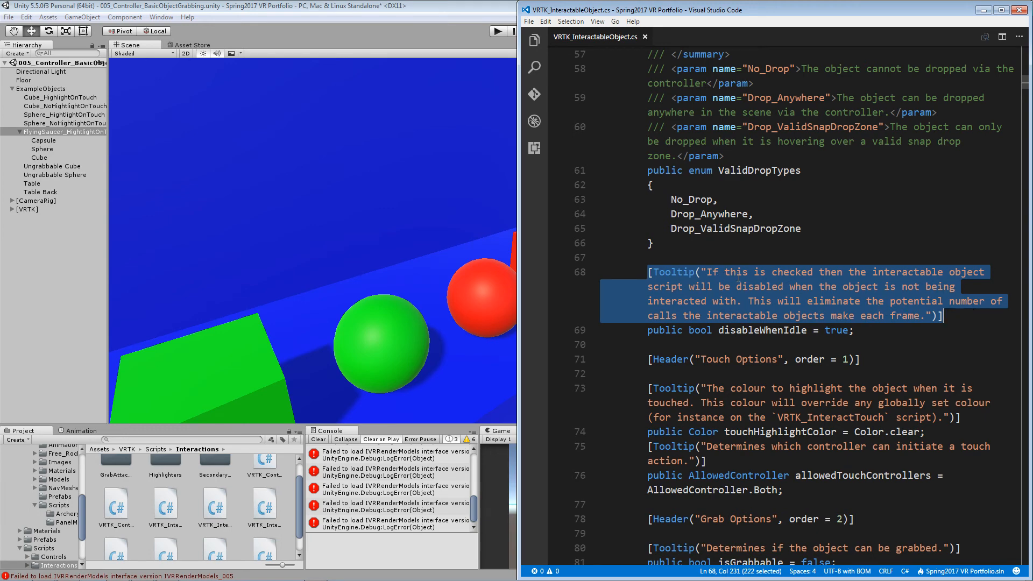
key(alt+Tab)
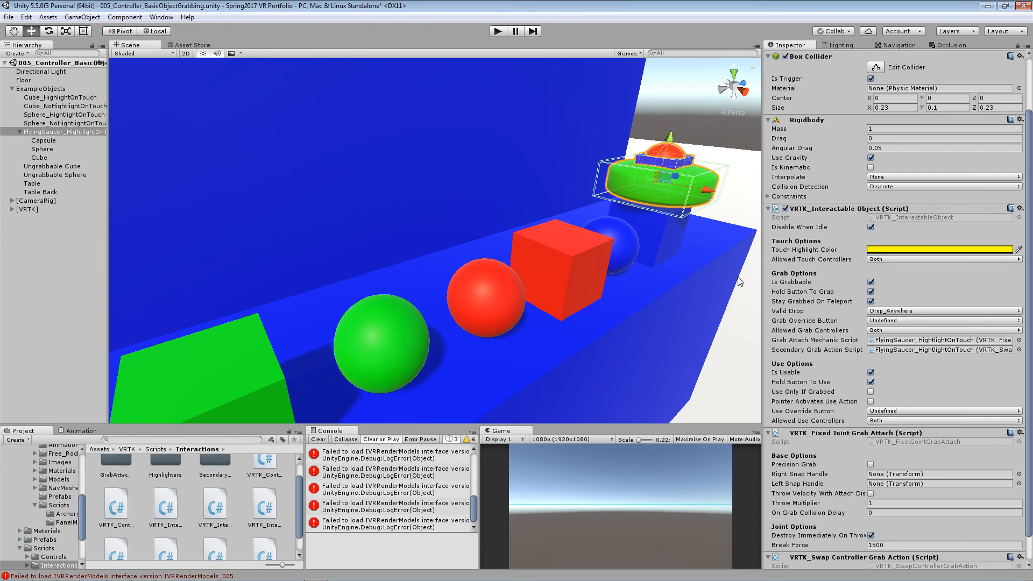
- Change the flying saucer's Touch Highlight Color to green, hex 00FF2C00
mouse_move(798, 253)
click(899, 249)
drag(733, 162, 775, 118)
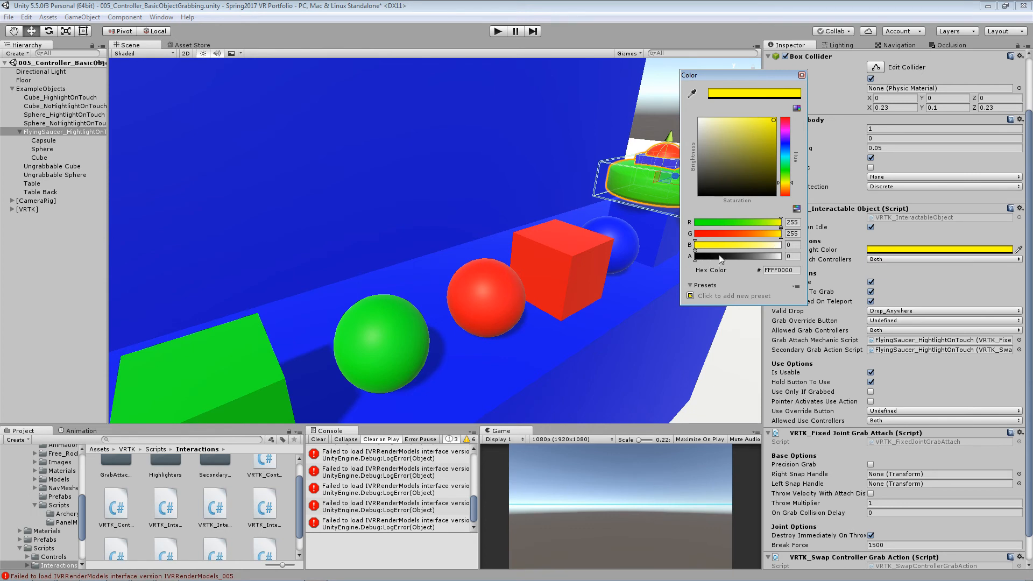
mouse_move(757, 137)
mouse_down()
mouse_move(772, 125)
mouse_move(778, 161)
mouse_move(784, 131)
mouse_up()
drag(782, 180, 785, 169)
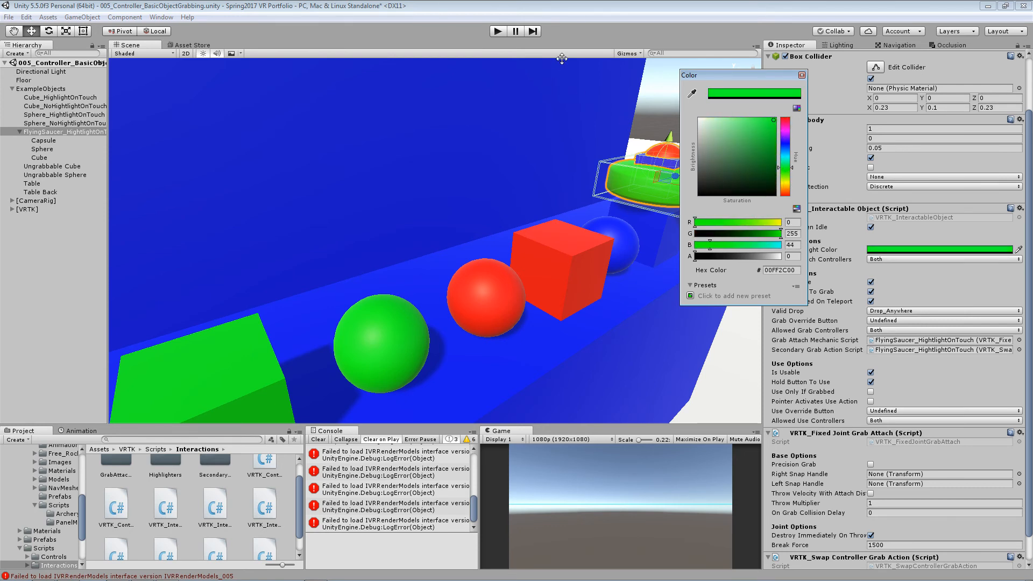
click(801, 76)
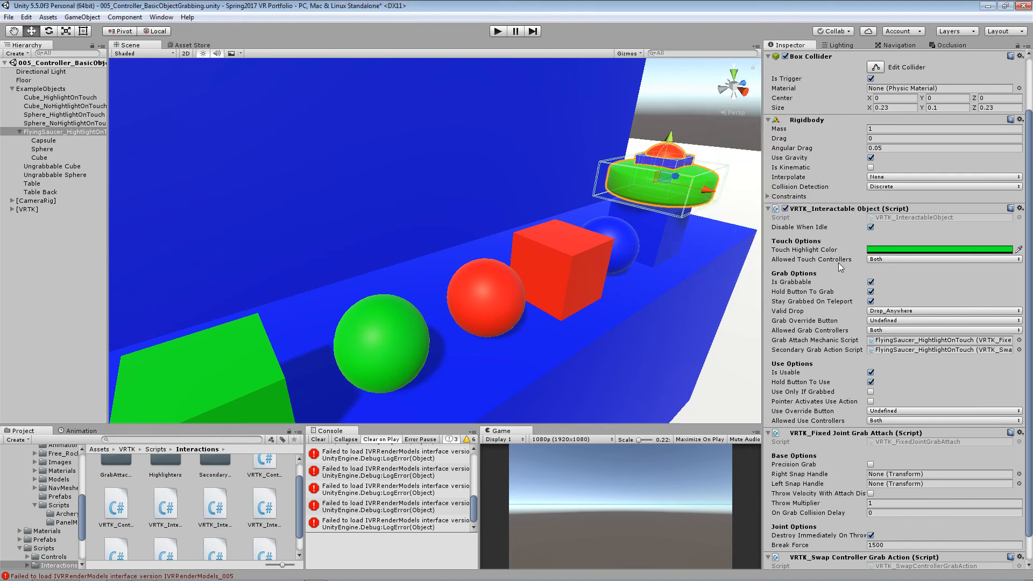
- Switch the flying saucer's Hold Button To Grab option off and back on
mouse_move(839, 263)
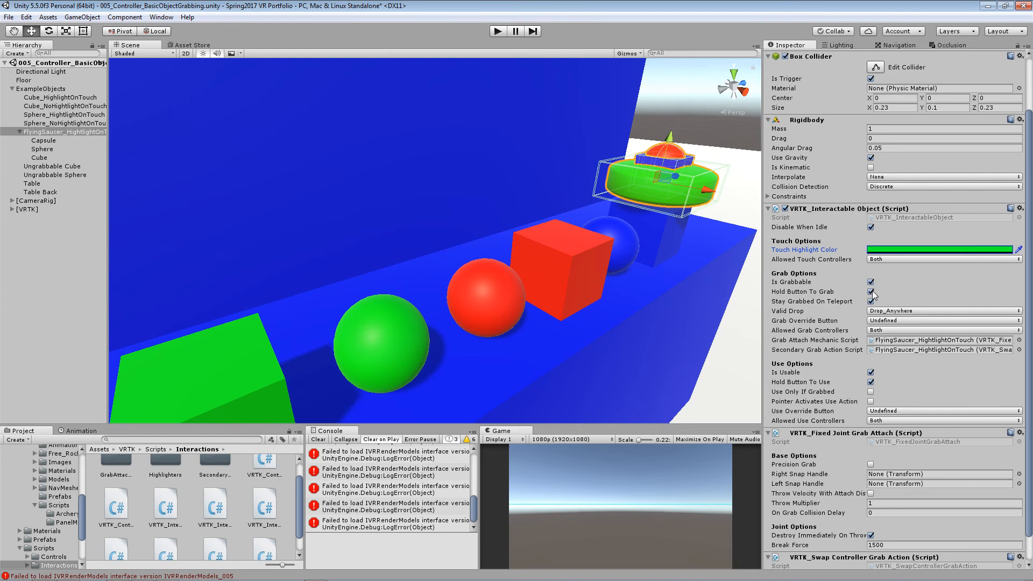
mouse_move(841, 290)
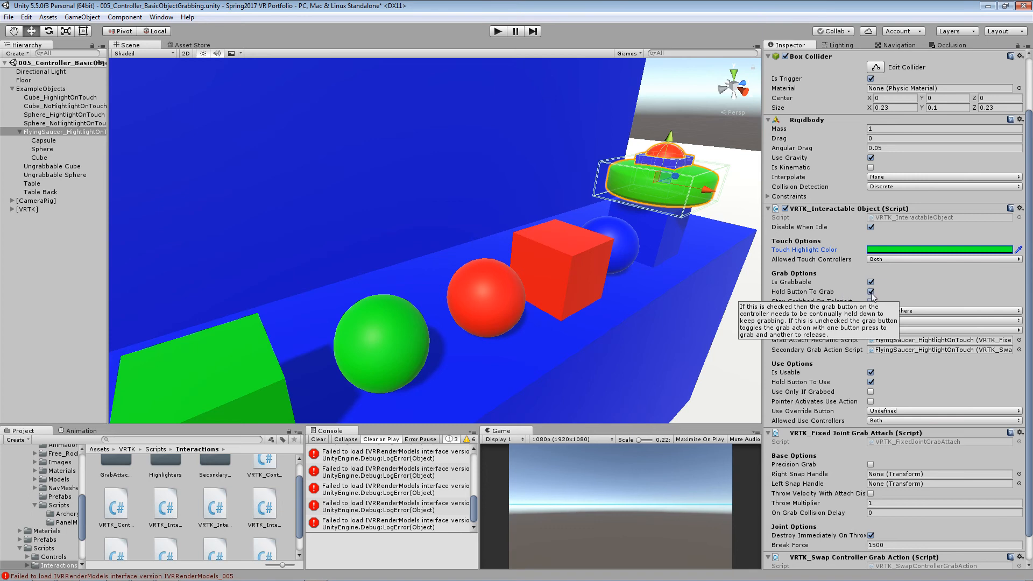
click(870, 292)
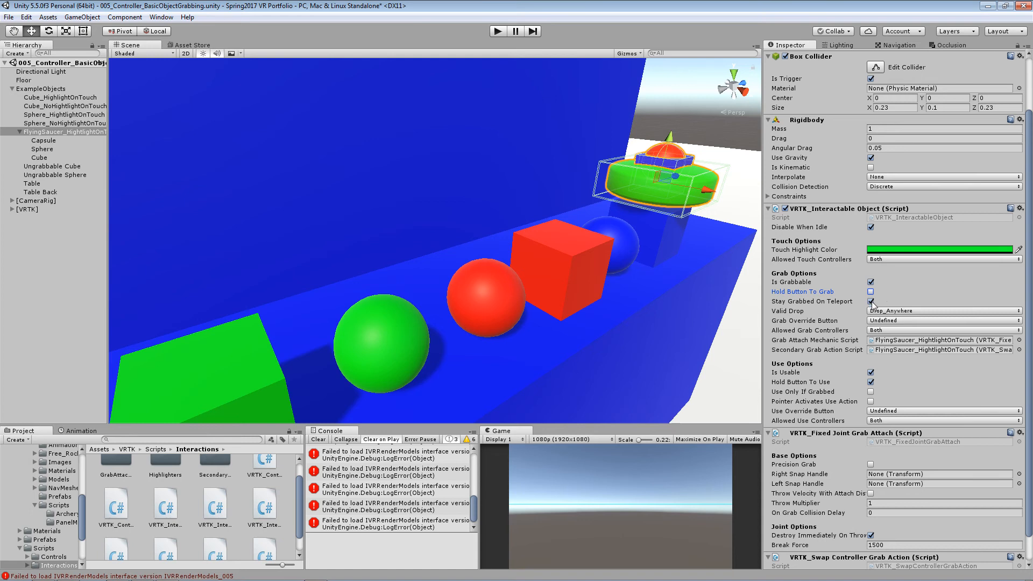
click(871, 302)
click(871, 292)
- Review the flying saucer's Valid Drop options and set its Grab Override Button to Trigger_Click
mouse_move(835, 311)
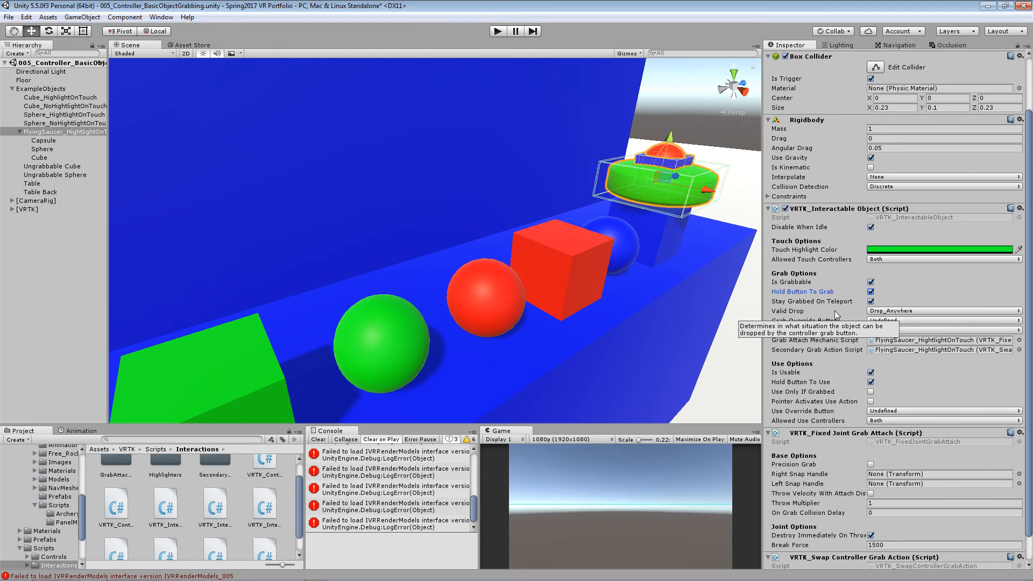
click(881, 311)
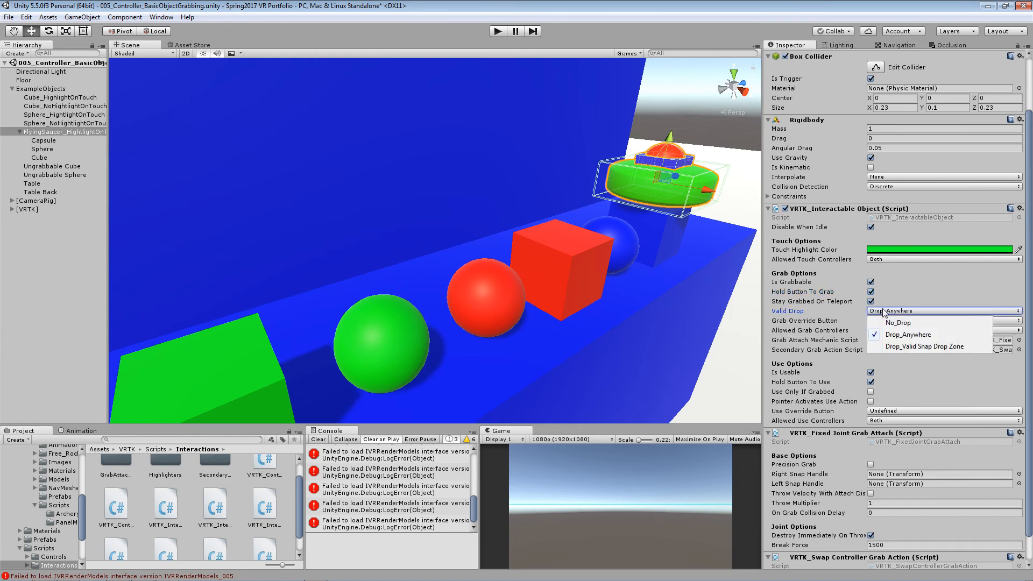
click(858, 310)
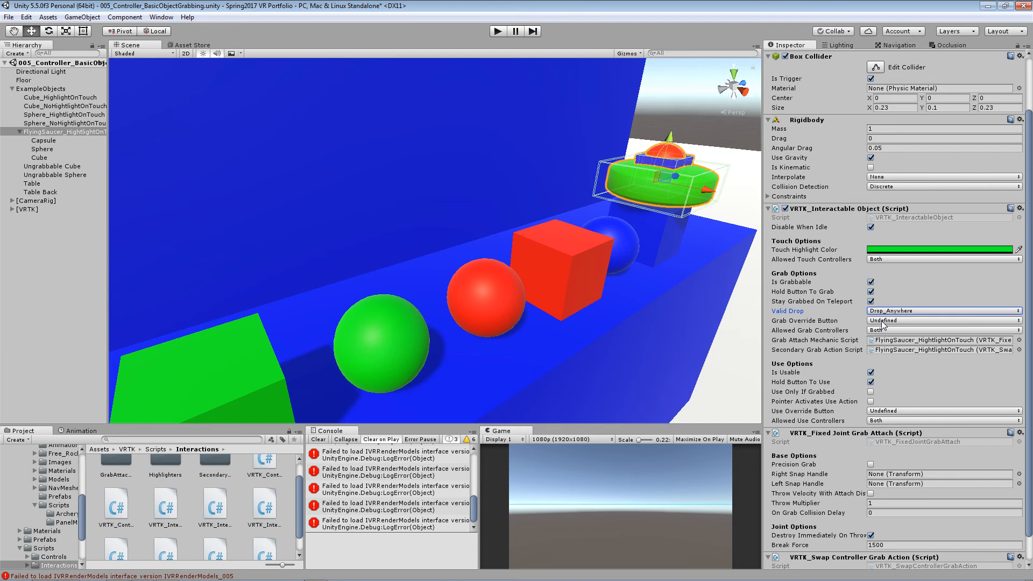
click(882, 321)
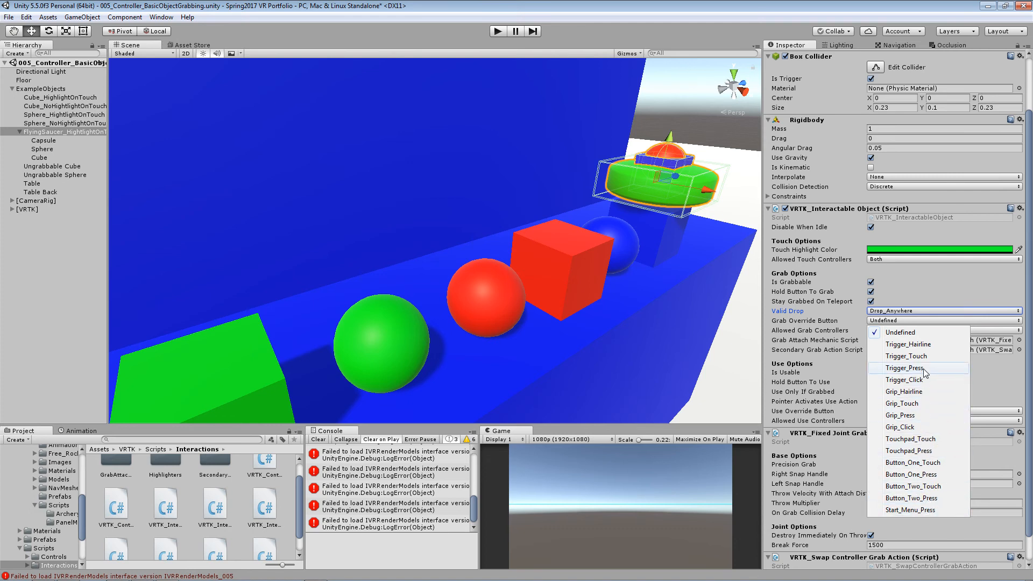
click(905, 380)
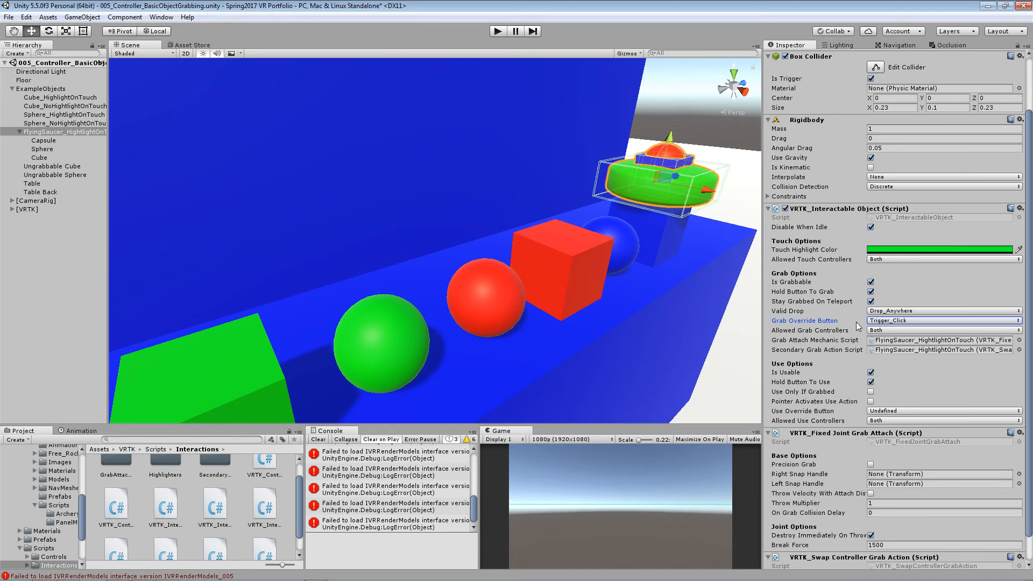
- Check the available choices for the flying saucer's Allowed Grab Controllers and Allowed Touch Controllers
click(869, 331)
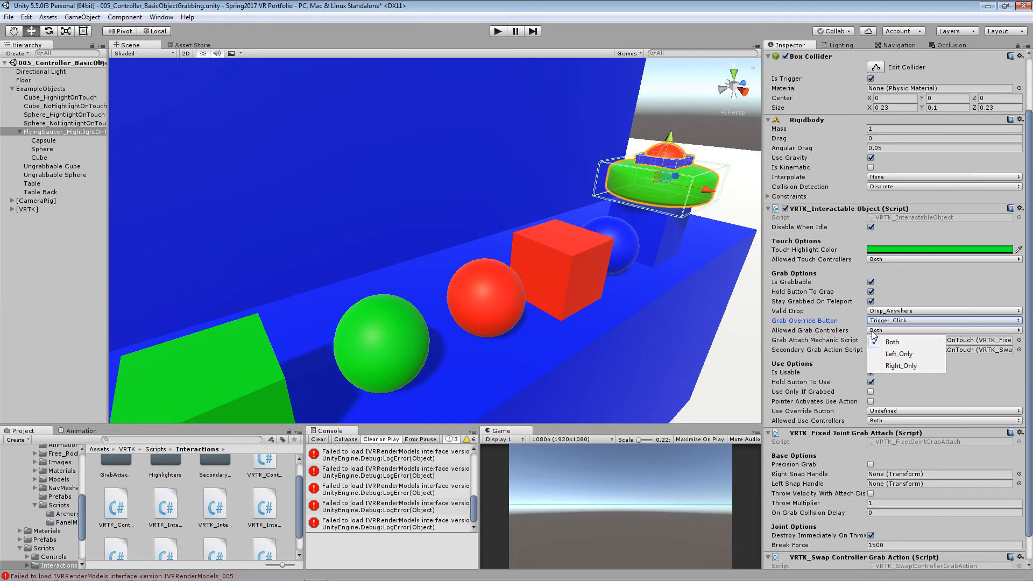
click(852, 329)
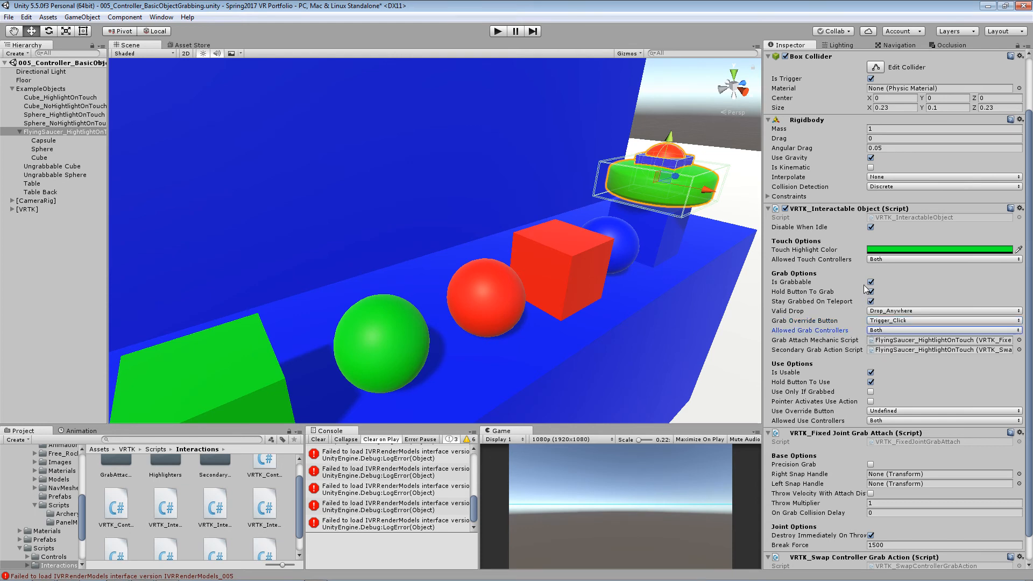
click(876, 260)
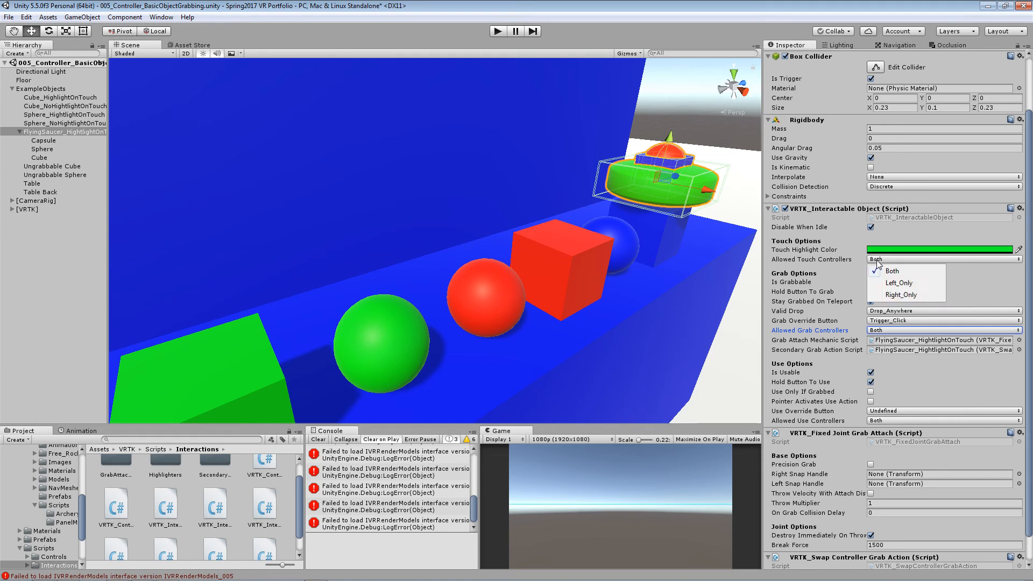
click(858, 263)
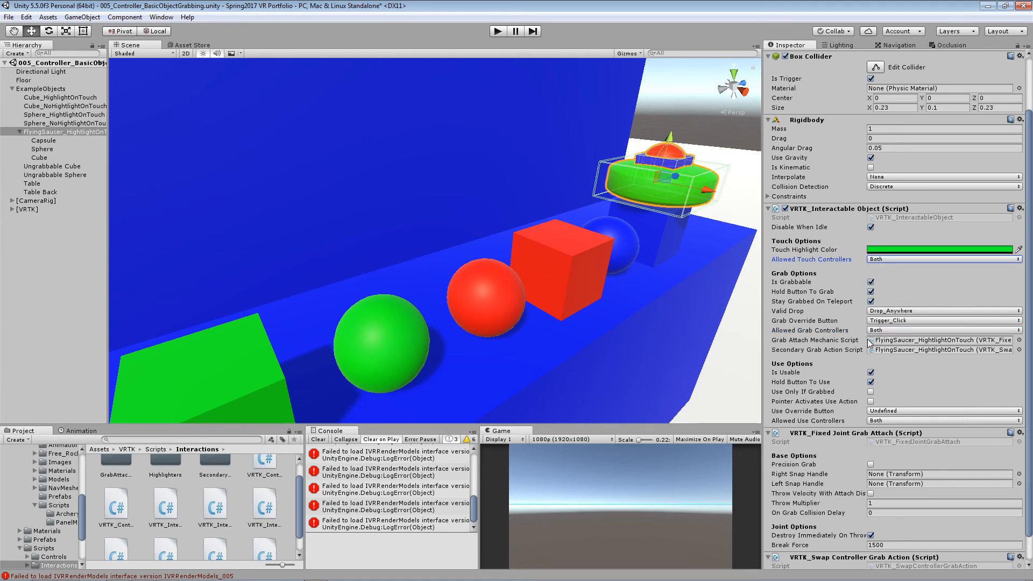
- Set the flying saucer's Use Override Button to Grip_Click in its Use Options
mouse_move(870, 342)
mouse_move(861, 373)
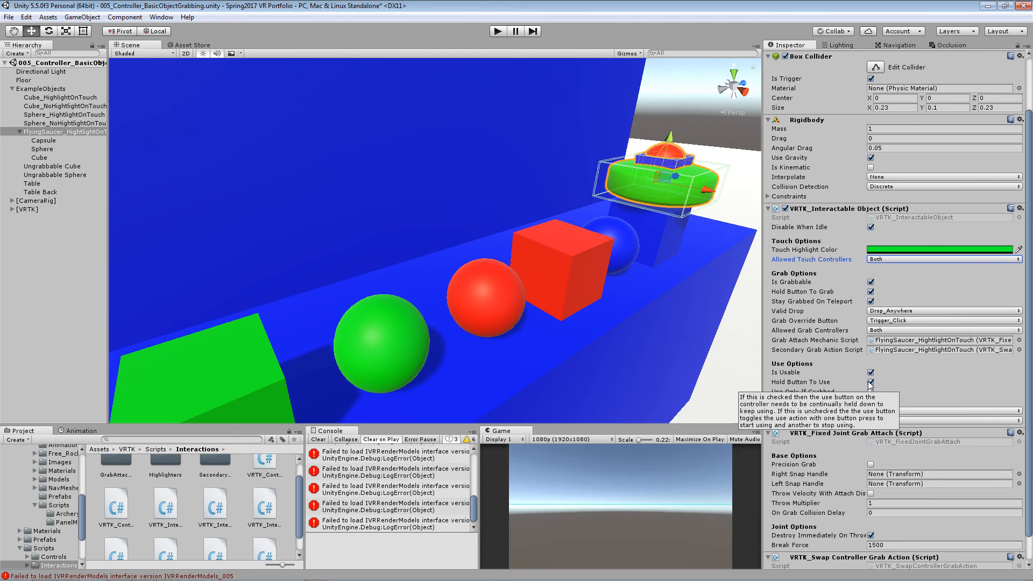
mouse_move(827, 385)
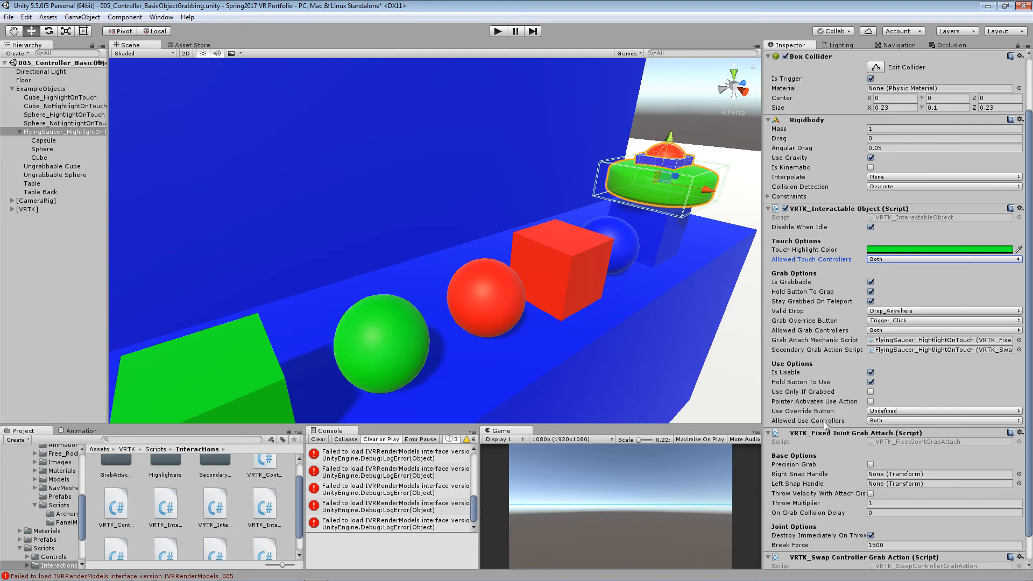
mouse_move(829, 404)
click(879, 411)
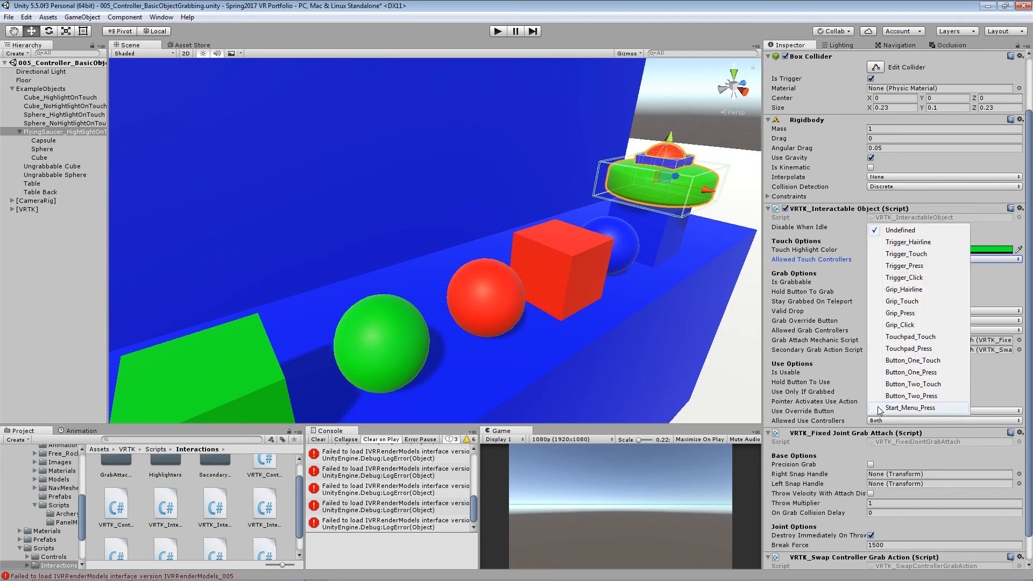
click(910, 326)
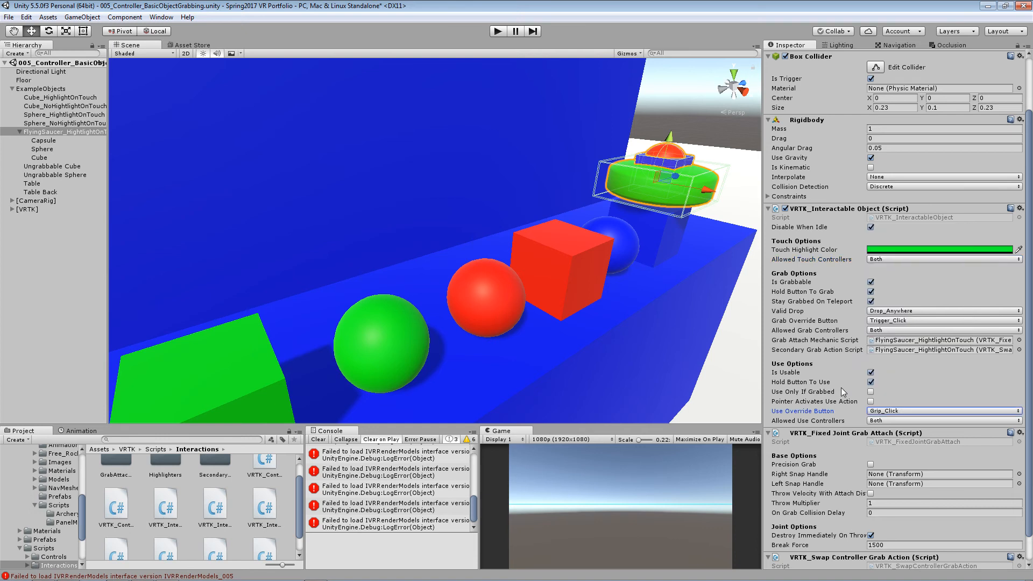
- Select the green cube on the table and change its Touch Highlight Color to red
mouse_move(853, 419)
mouse_move(830, 369)
scroll(538, 337, down, 5)
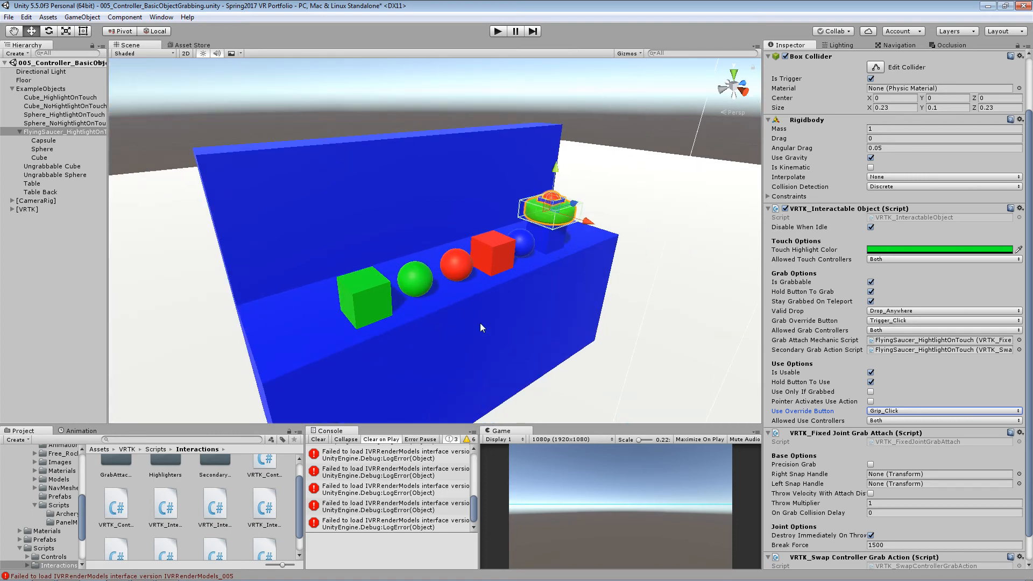
click(377, 295)
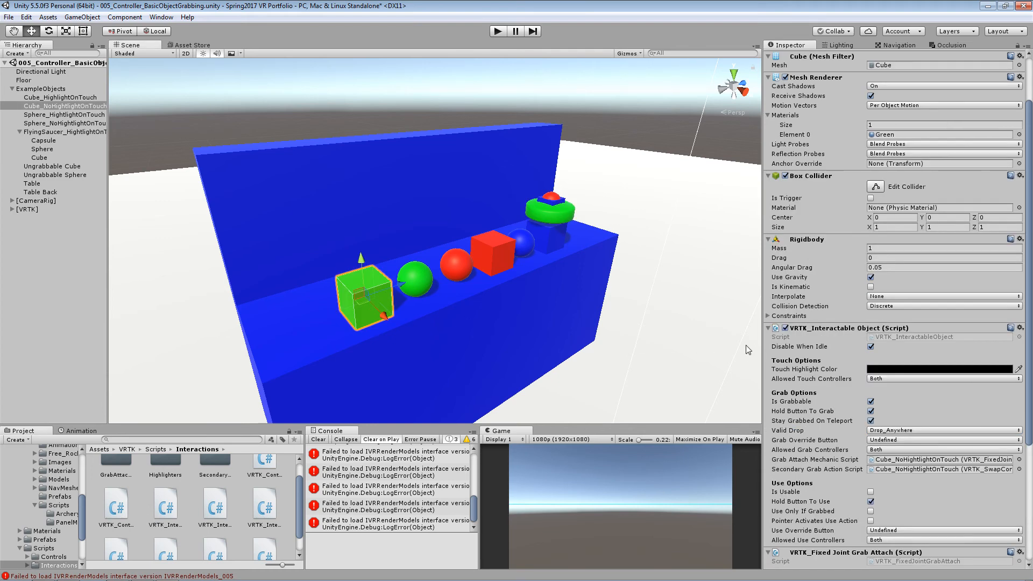
scroll(911, 269, down, 3)
click(912, 273)
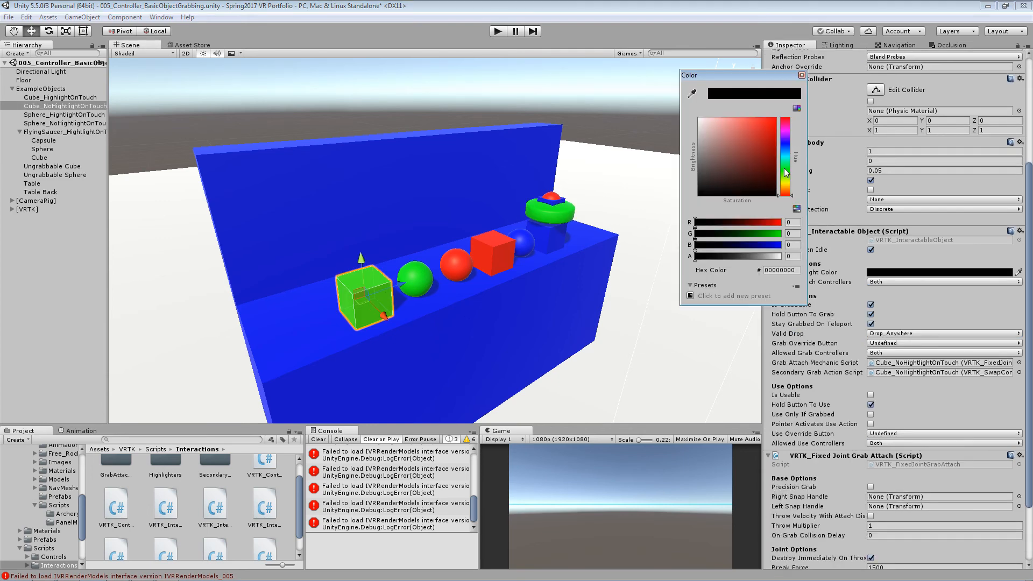
drag(773, 140, 761, 137)
click(801, 75)
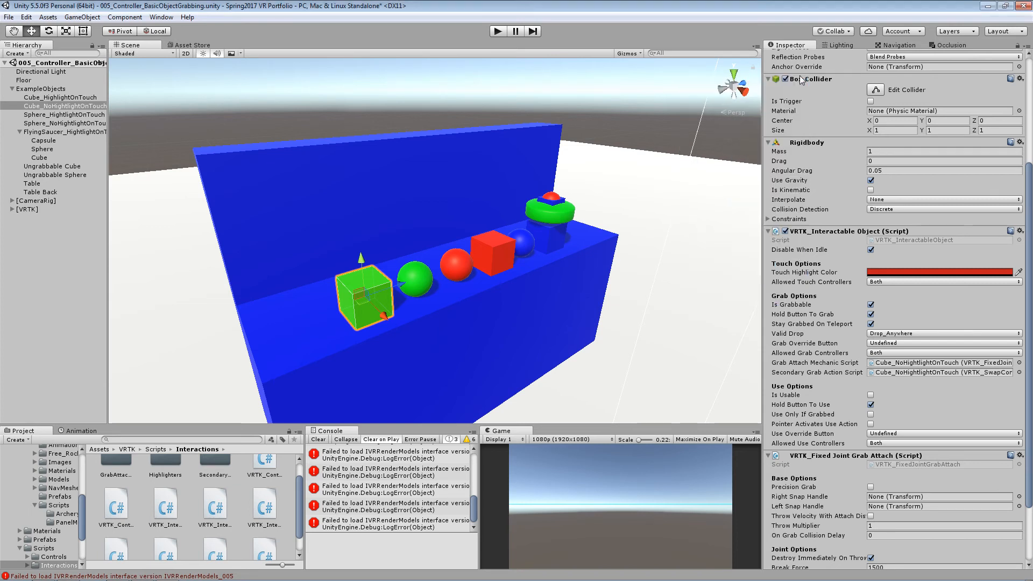
- Set the green cube's Grab Override Button to Trigger_Click and Use Override Button to Grip_Click, and enable Is Usable
scroll(858, 297, down, 1)
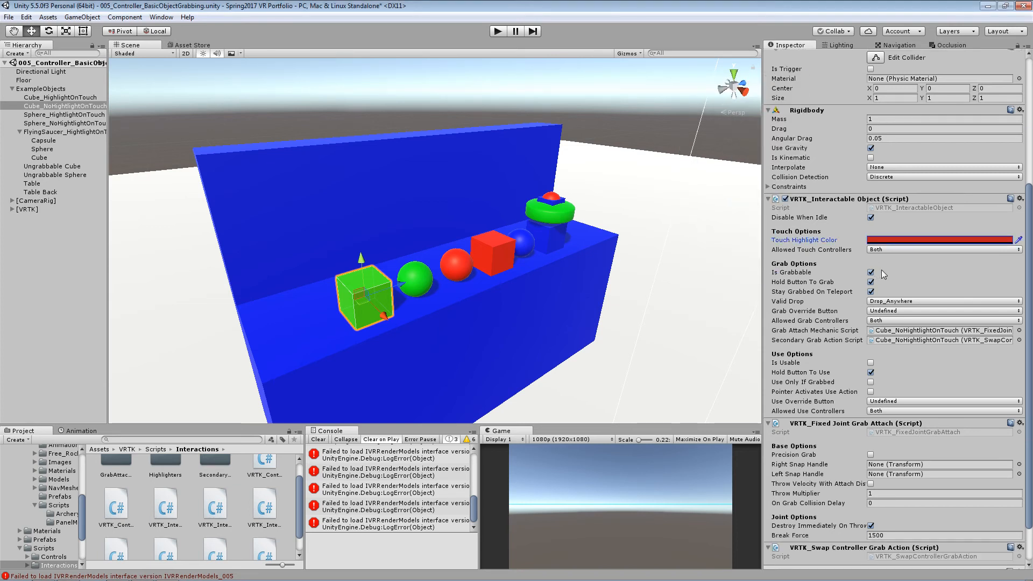
click(885, 311)
click(904, 370)
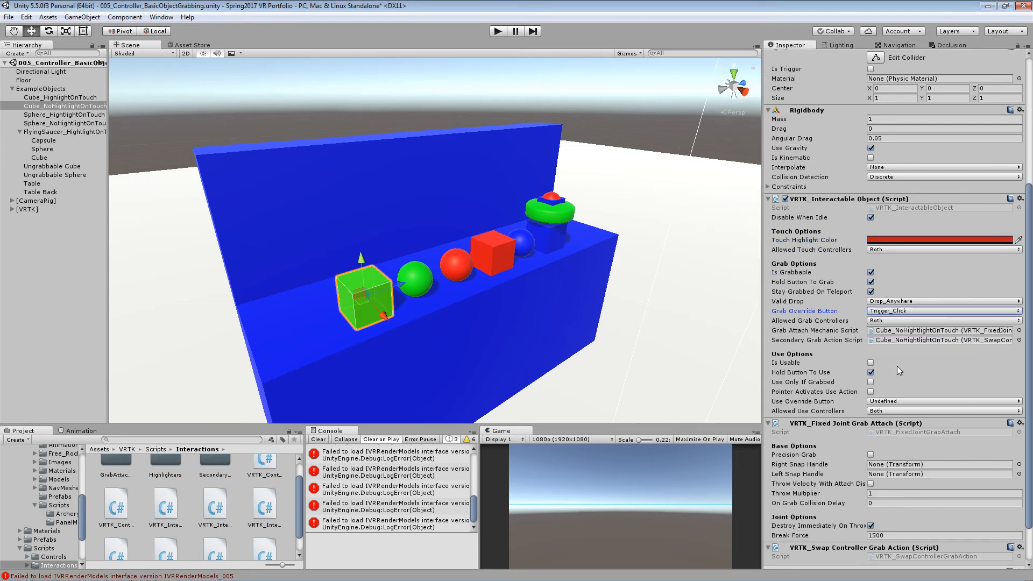
click(885, 402)
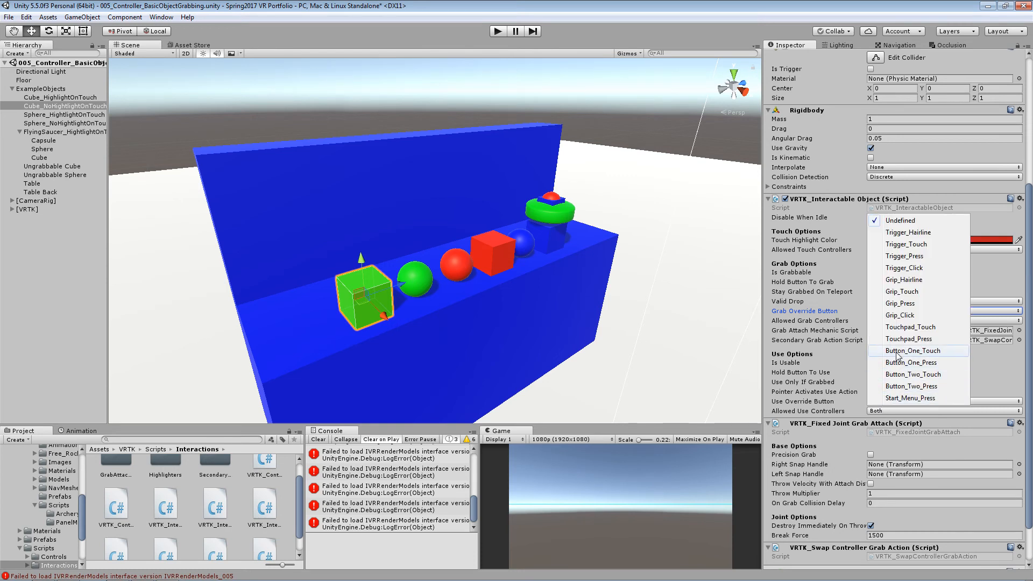
click(901, 314)
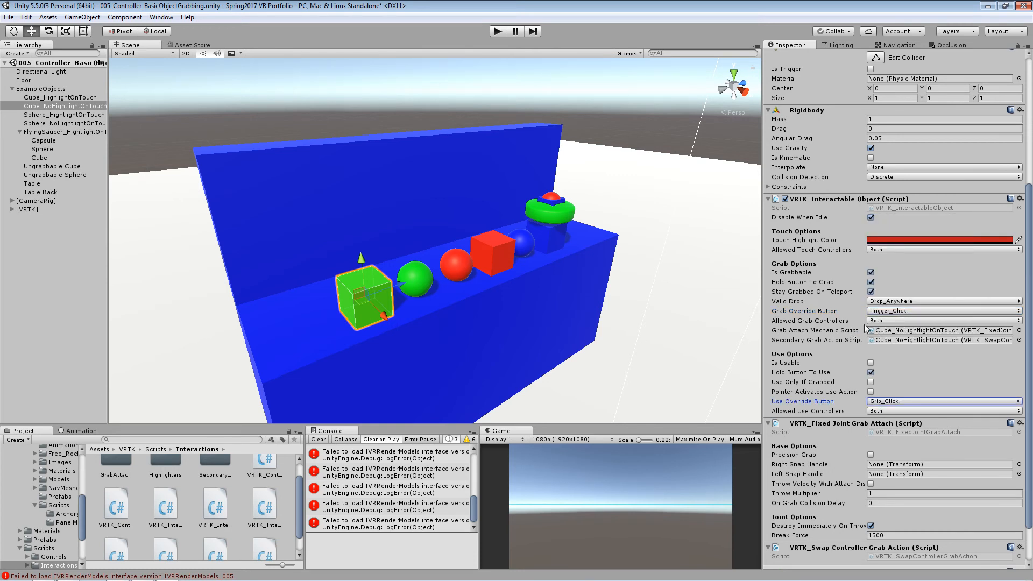
click(871, 363)
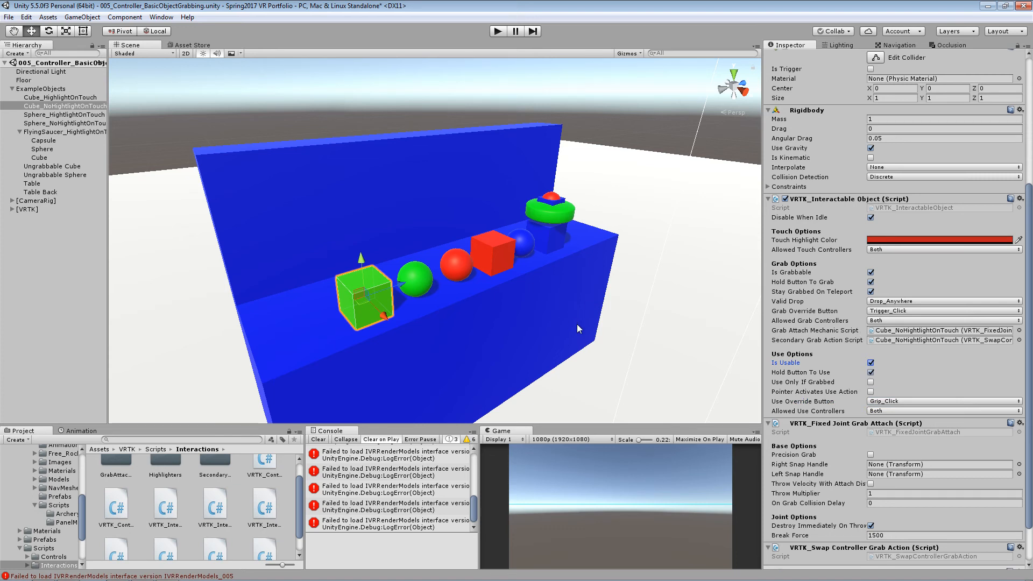
right_drag(576, 324, 444, 345)
scroll(646, 328, down, 3)
key(w)
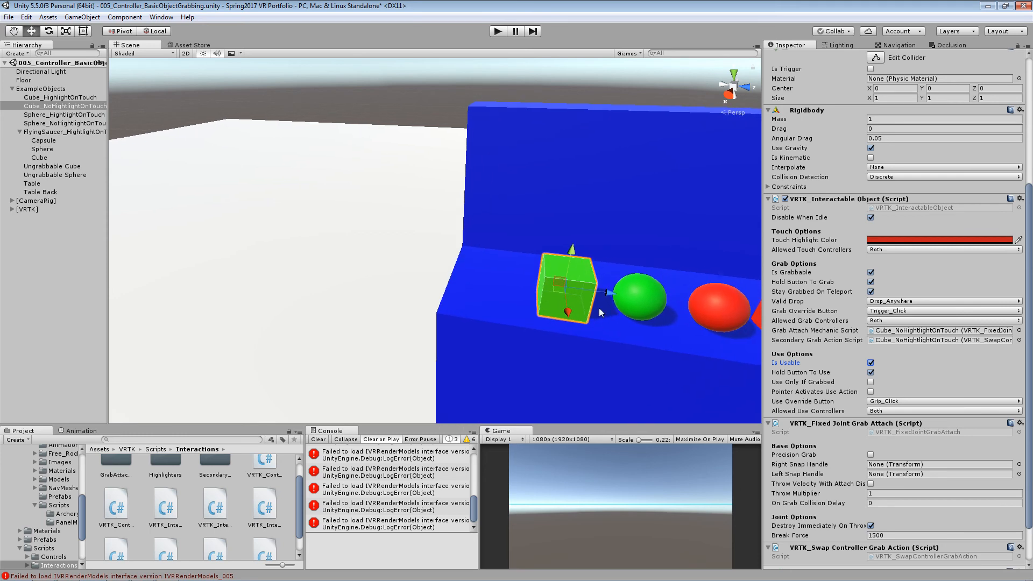
- Duplicate the green cube, placing the copy beside the table, and save that copy as a prefab in the SceneChangerTest folder
key(ctrl+d)
drag(608, 293, 412, 277)
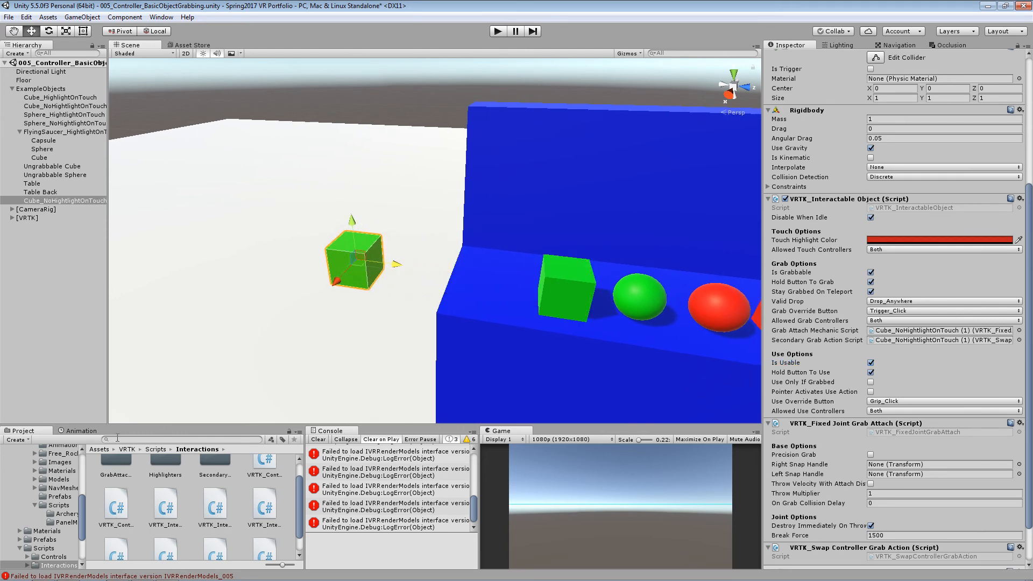
scroll(70, 545, up, 10)
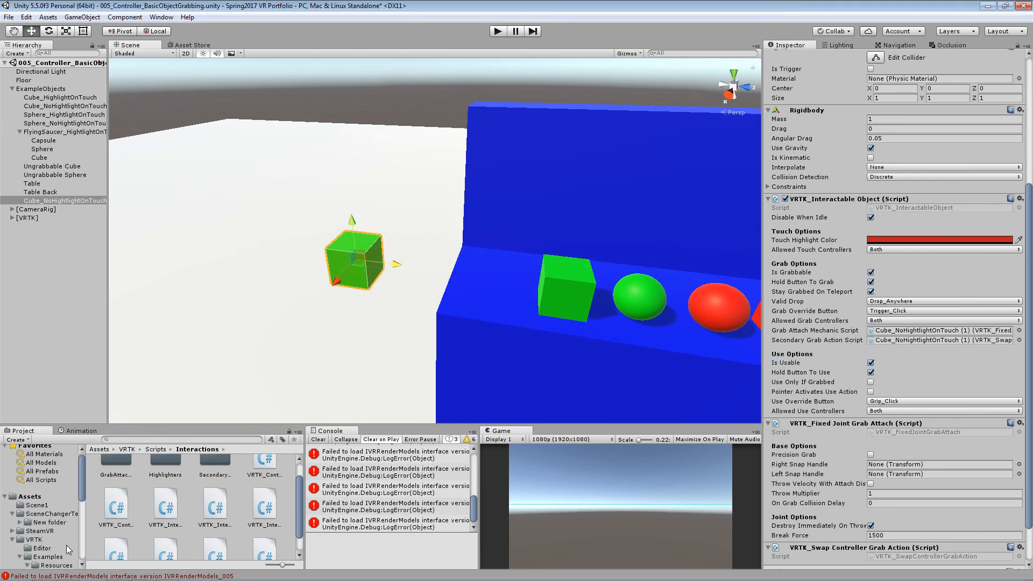
click(47, 501)
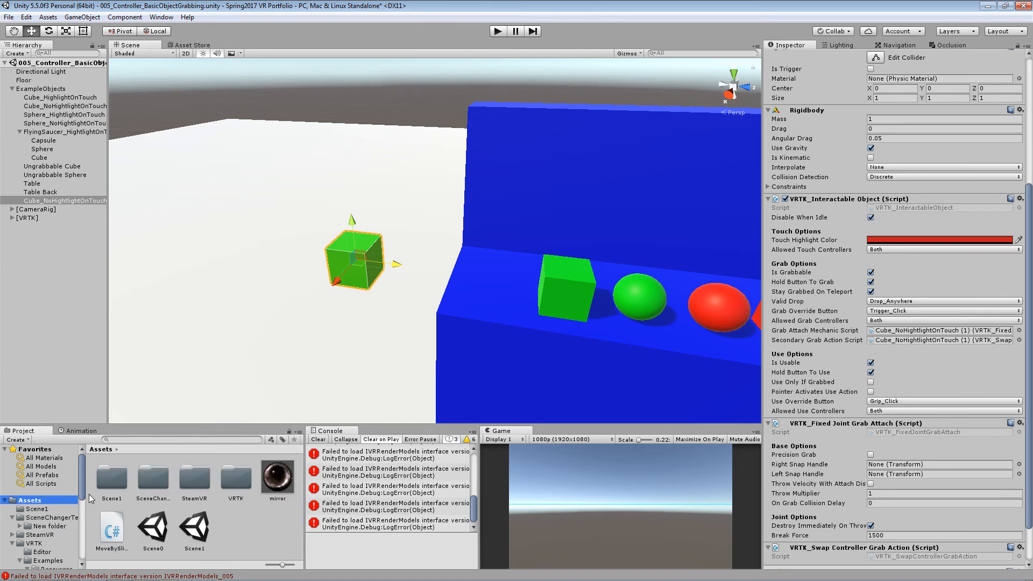
double_click(118, 481)
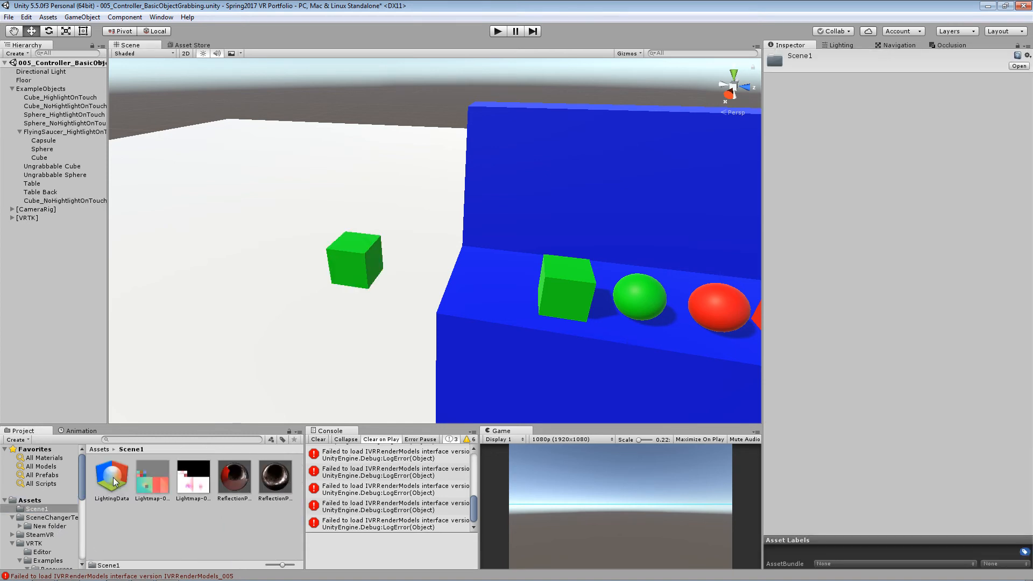
click(106, 449)
double_click(149, 474)
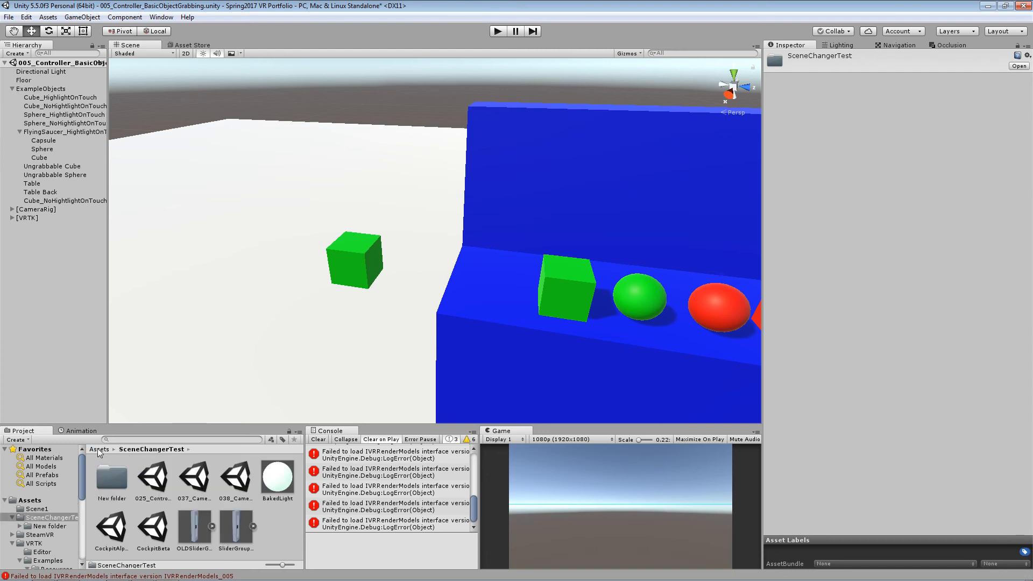
click(353, 311)
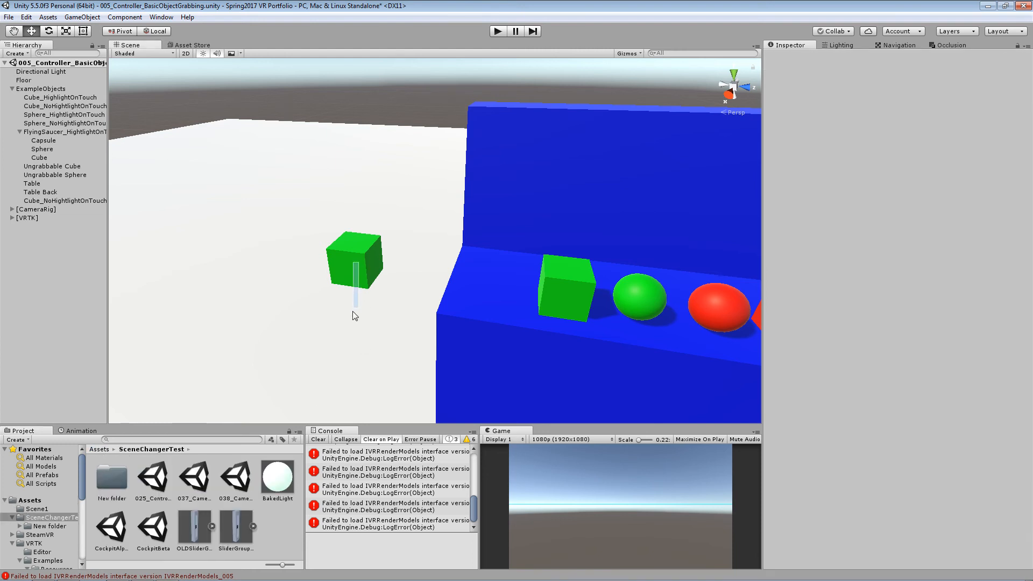
click(354, 272)
drag(67, 200, 282, 523)
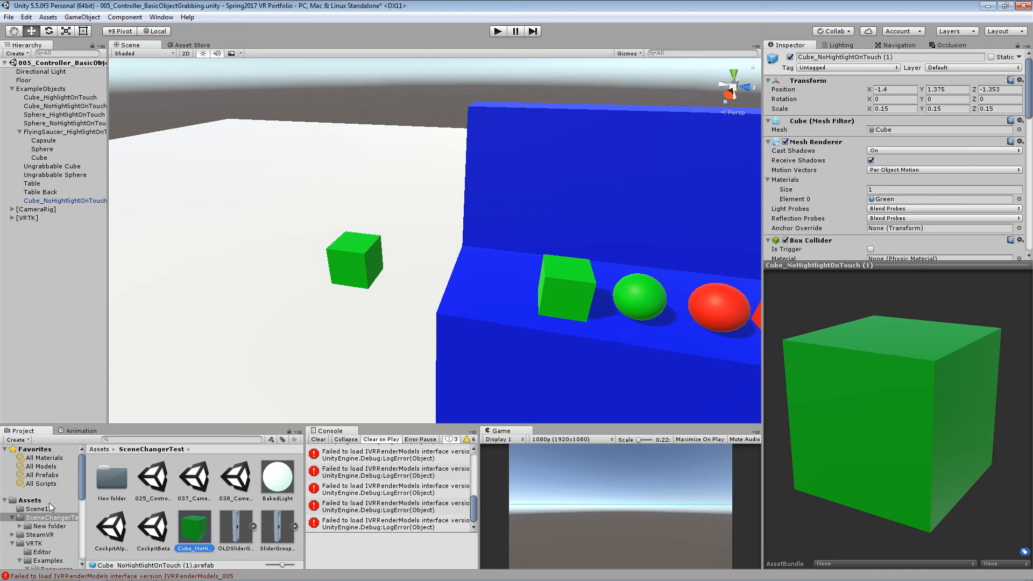
- Open the CockpitBeta scene without saving the current one and place the green cube prefab above the floor, at about Y 0.748
double_click(154, 526)
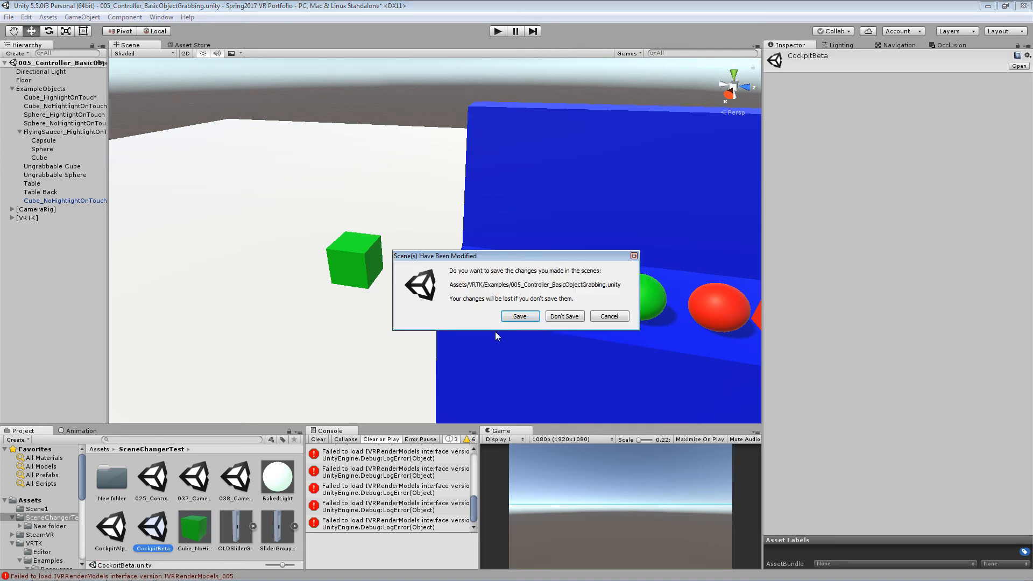
click(566, 317)
right_drag(721, 343, 364, 285)
drag(195, 529, 339, 337)
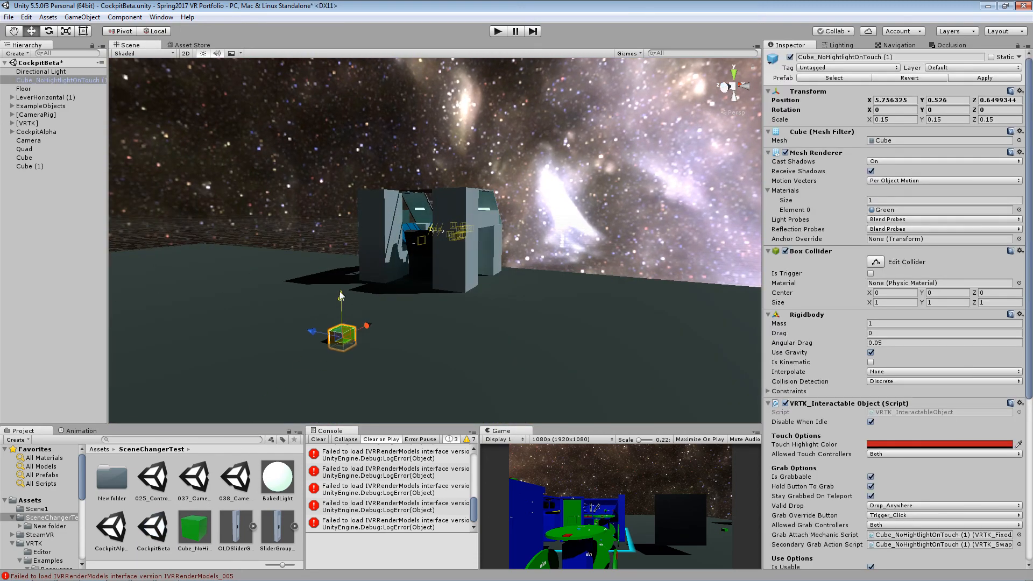
right_drag(469, 328, 360, 334)
middle_drag(430, 294, 486, 361)
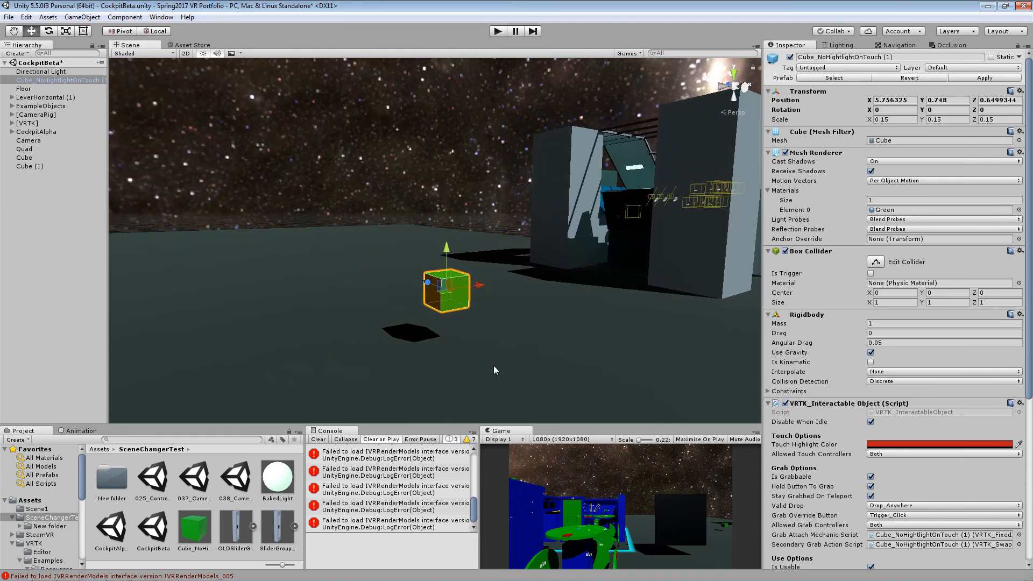
- Browse the Asset Store's free 3D Models and view the Strong Knight asset's page
click(209, 45)
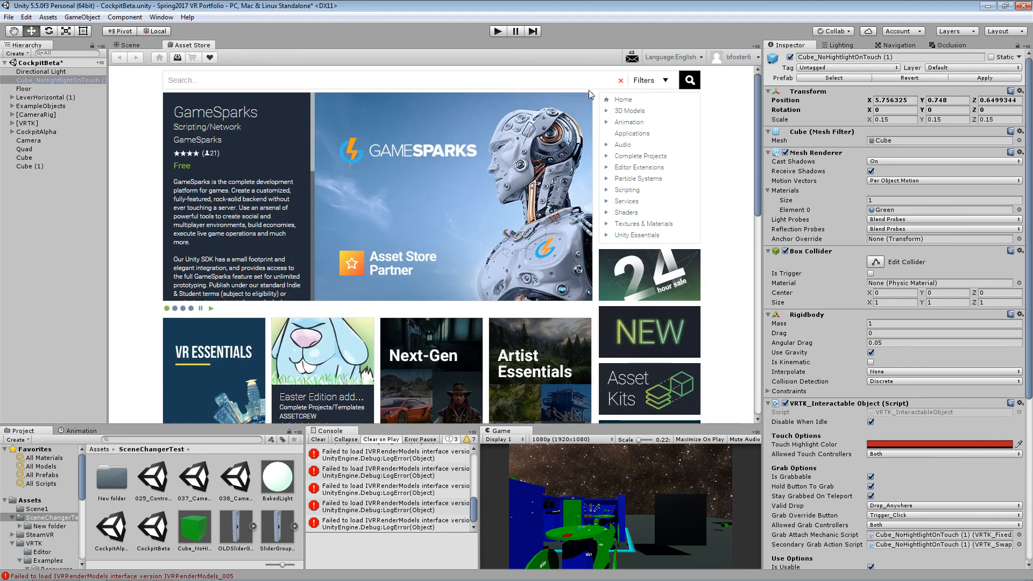
click(630, 112)
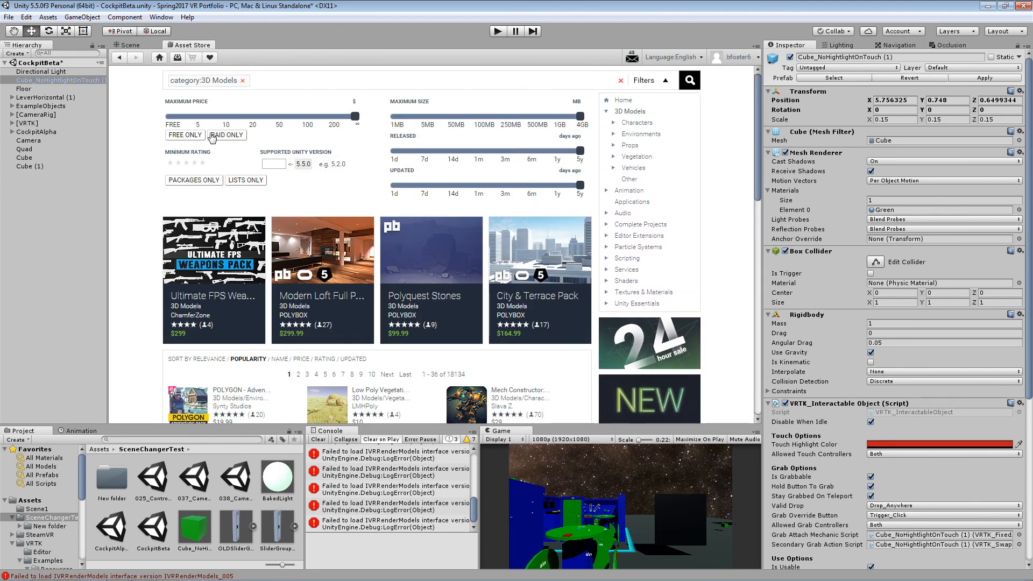
click(183, 137)
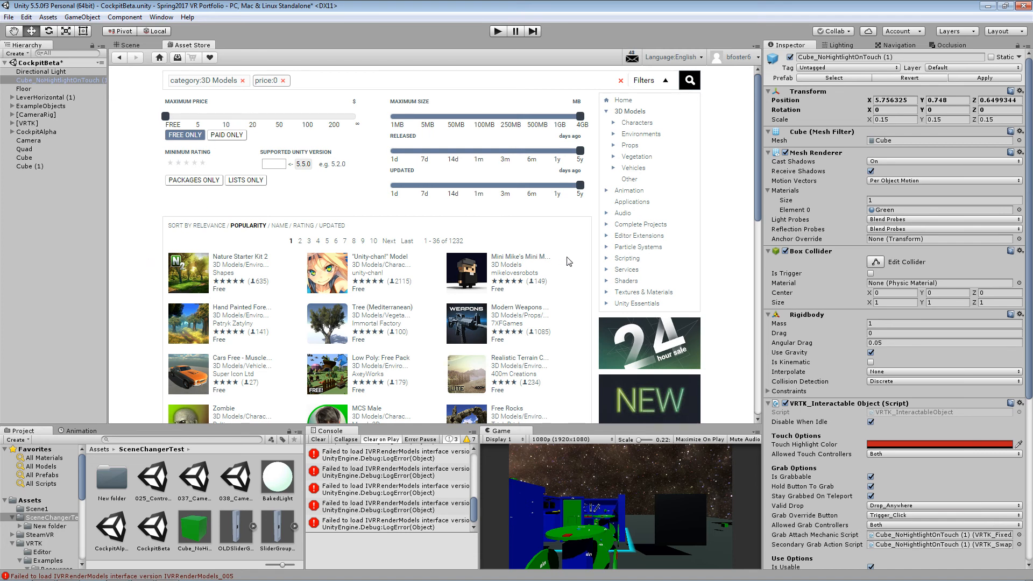
scroll(568, 261, down, 5)
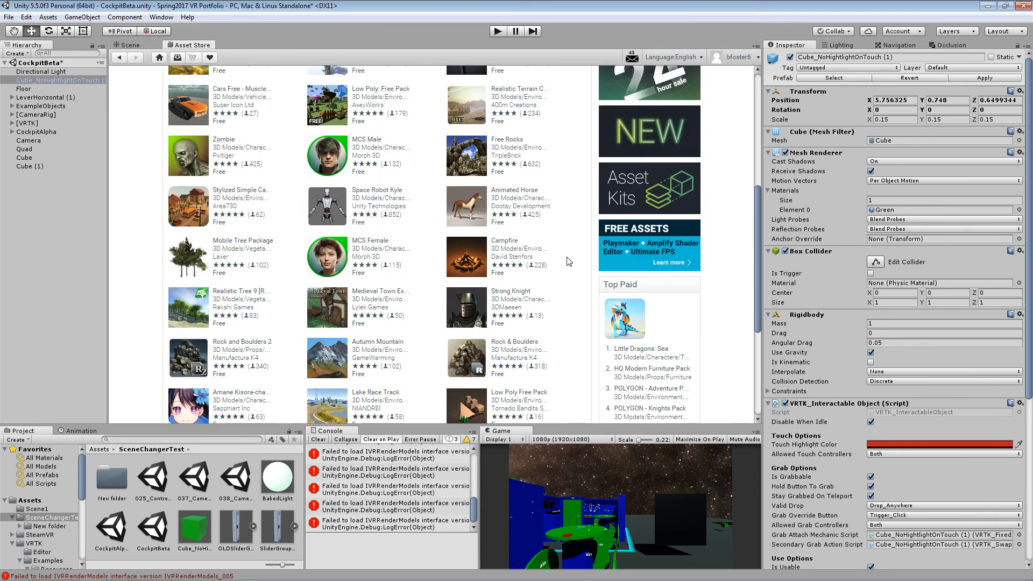
scroll(569, 261, down, 1)
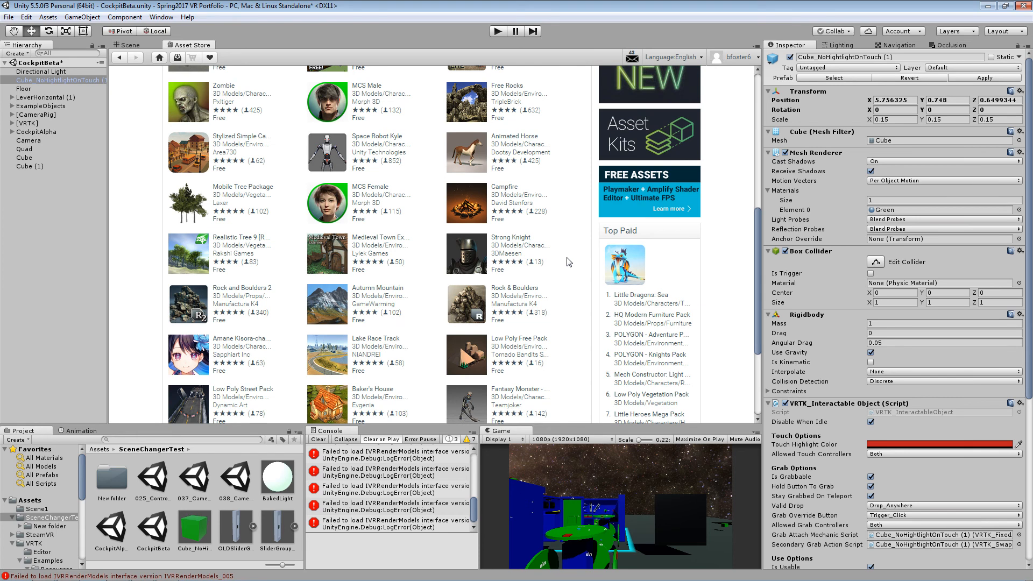
click(524, 237)
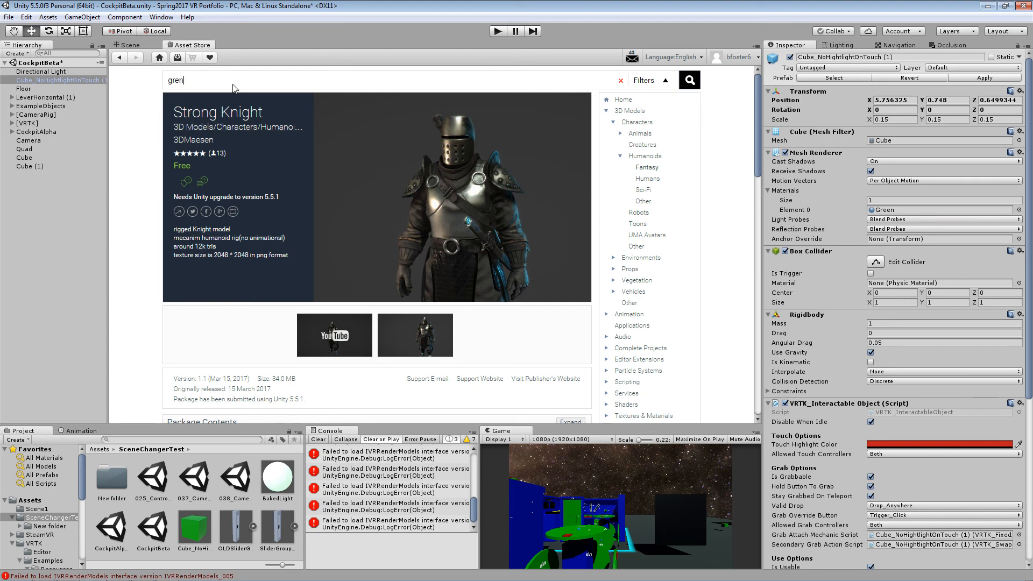
- Search the Asset Store for "grenade", limit the results to free assets and open the Grenade pack free page
text(ade)
key(Return)
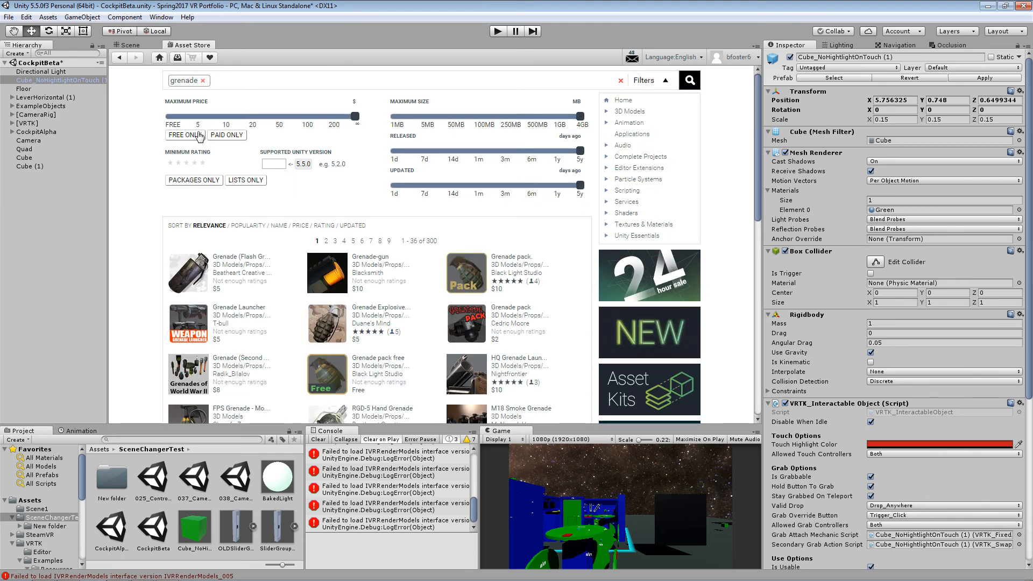
click(184, 135)
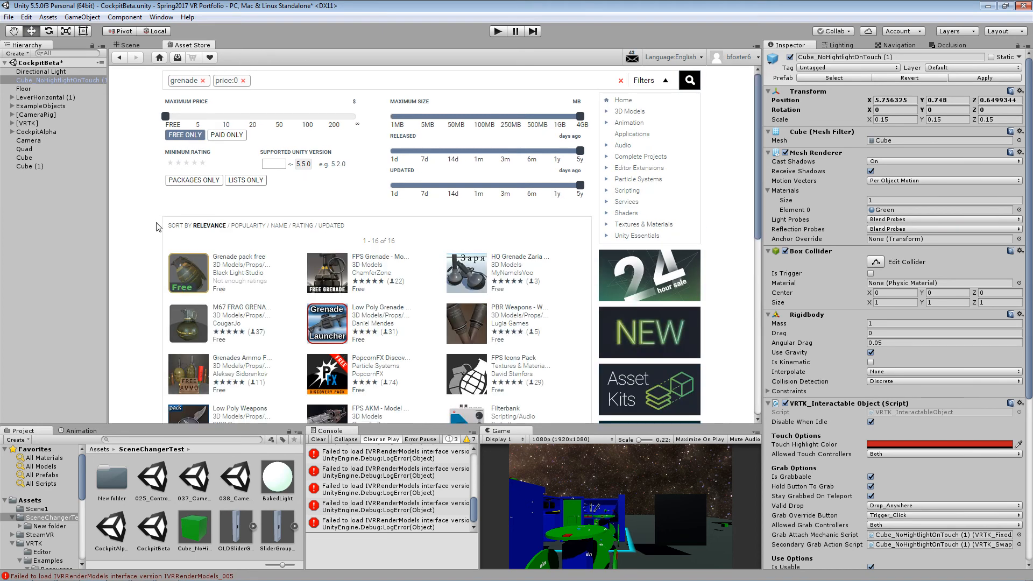
click(232, 258)
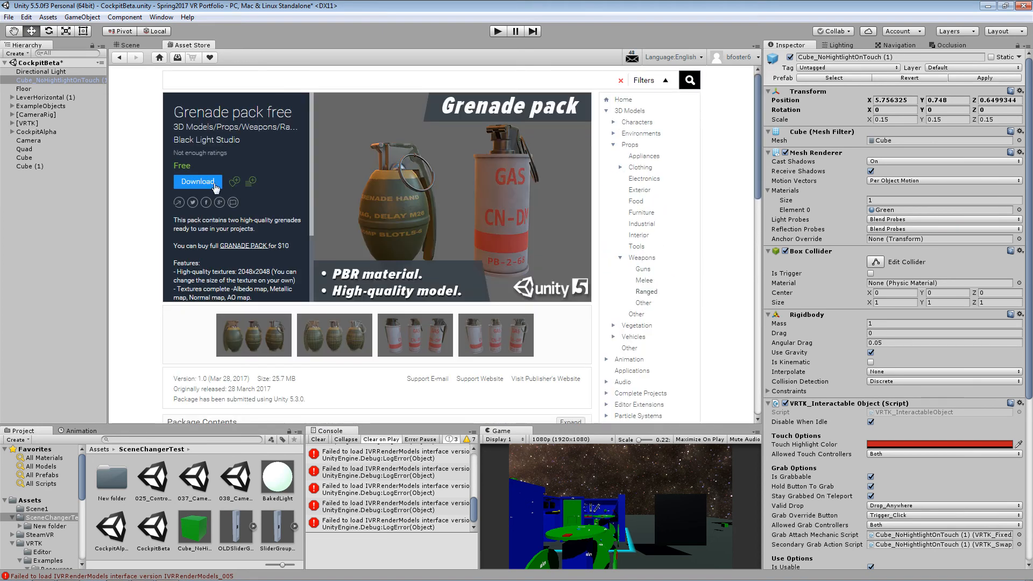
- Download Grenade pack free, import it into the project and return to the scene view
click(209, 184)
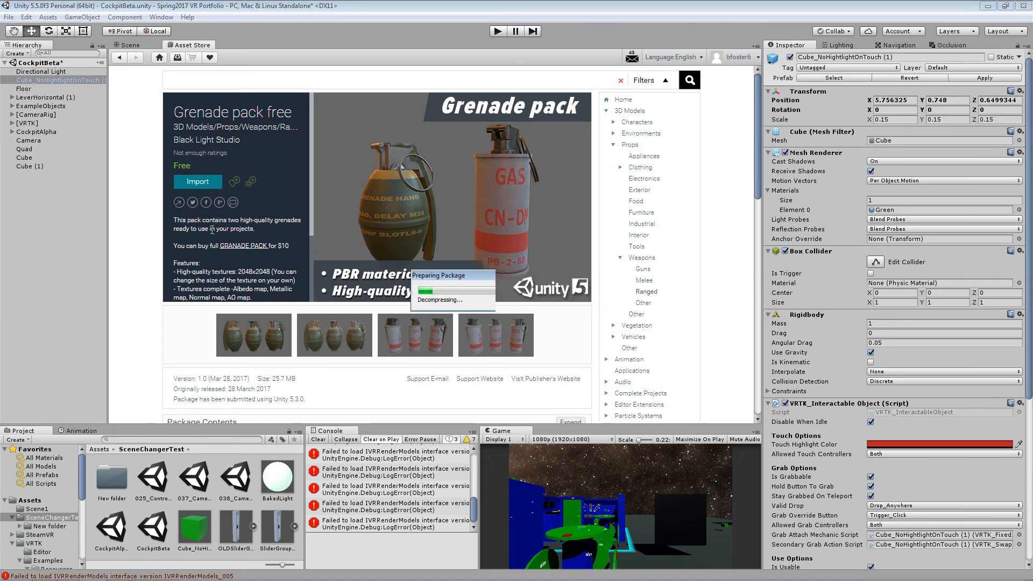
click(220, 214)
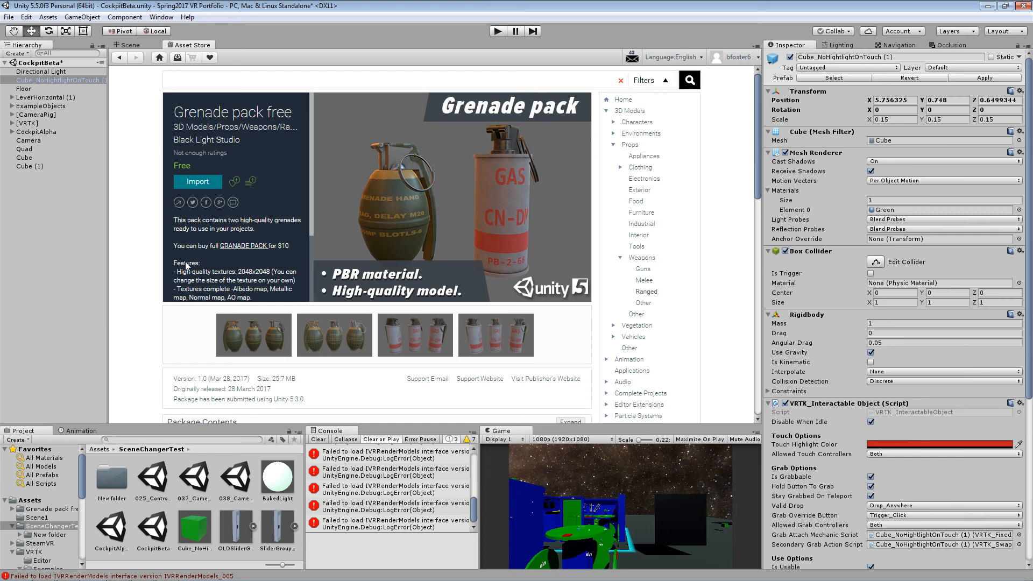
click(198, 182)
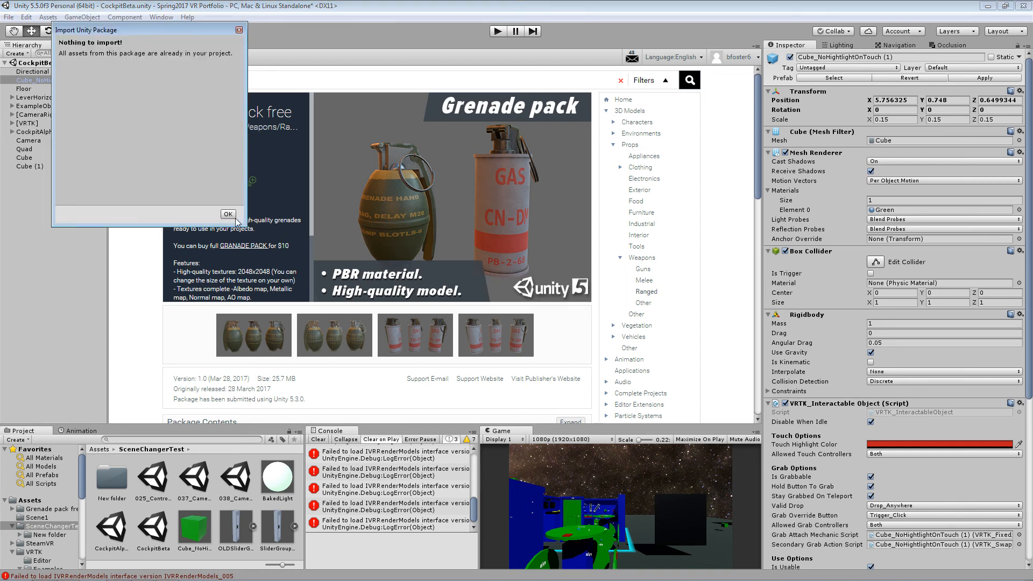
click(235, 217)
click(139, 48)
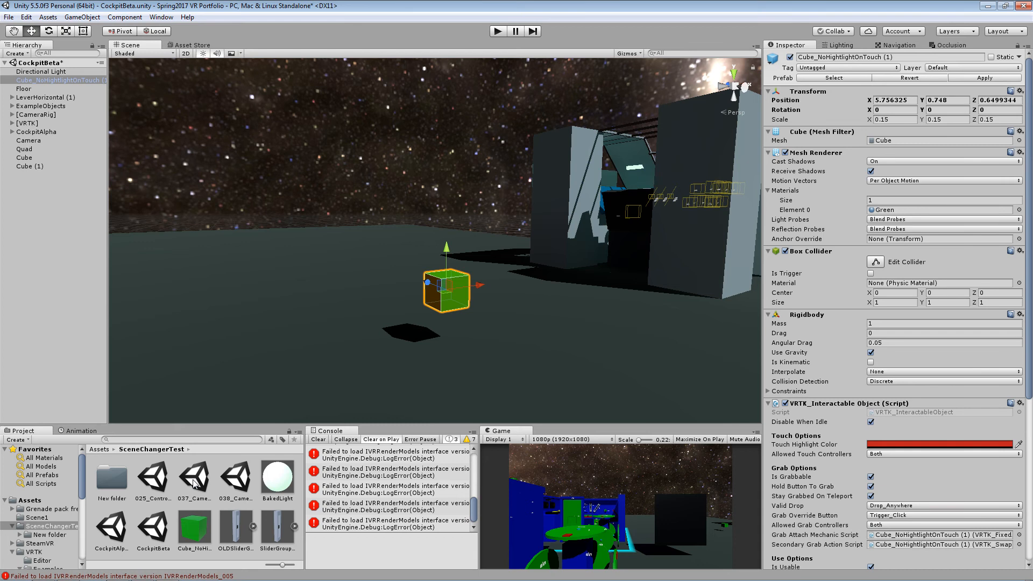
- Open the 005_Controller_BasicObjectGrabbing scene from VRTK's Examples folder, saving the changes to CockpitBeta
click(62, 500)
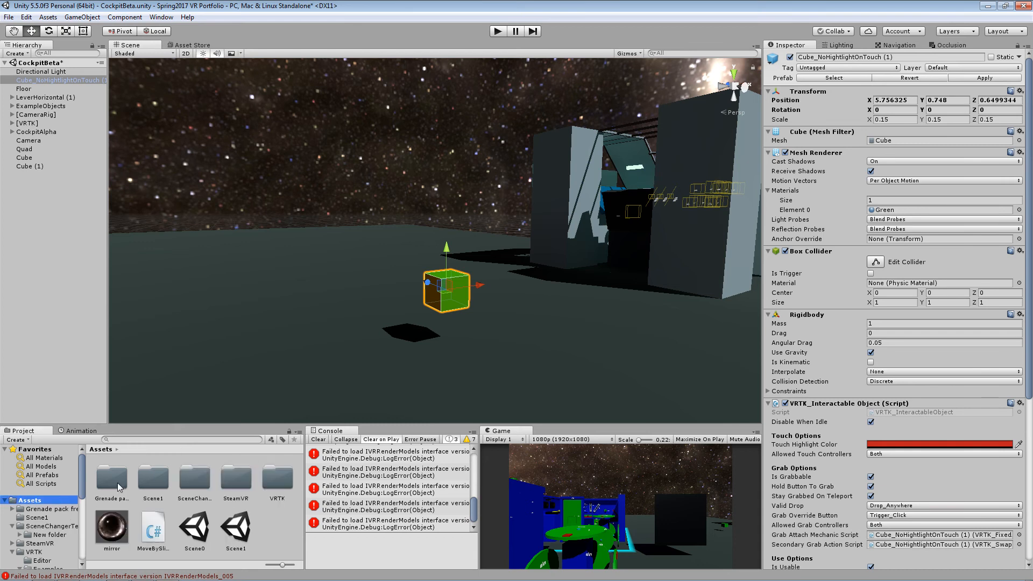
double_click(278, 484)
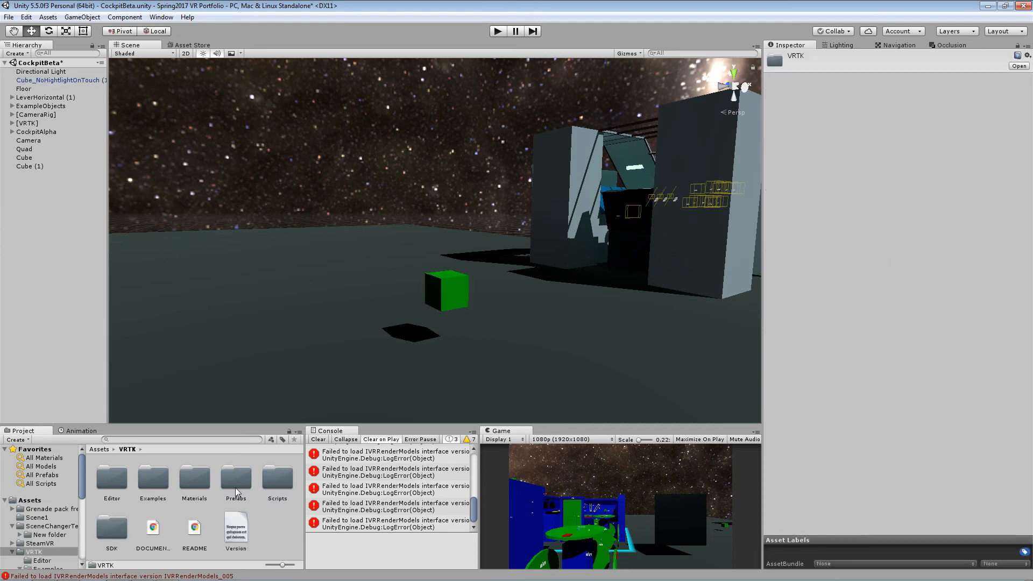
double_click(153, 484)
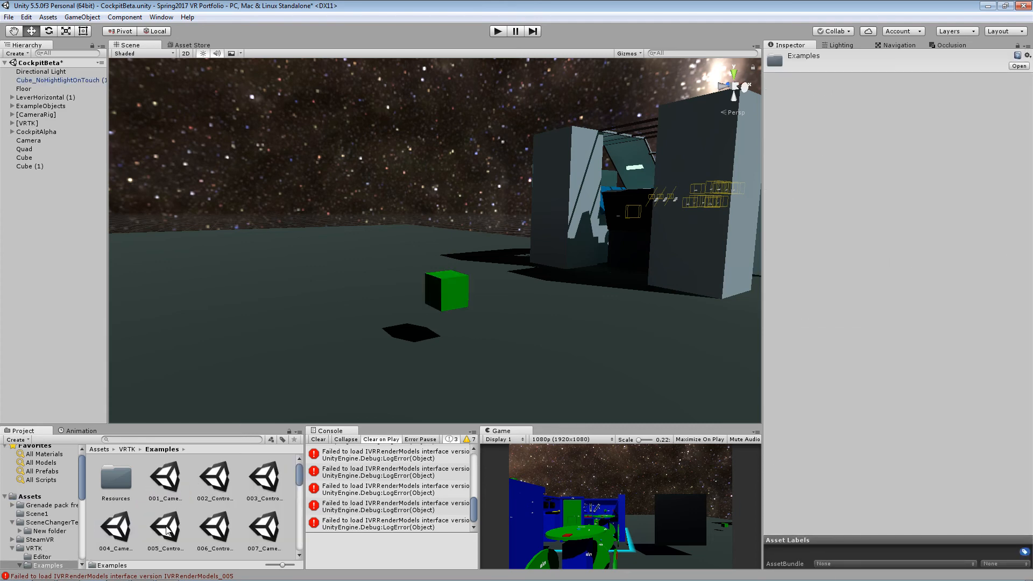
double_click(166, 528)
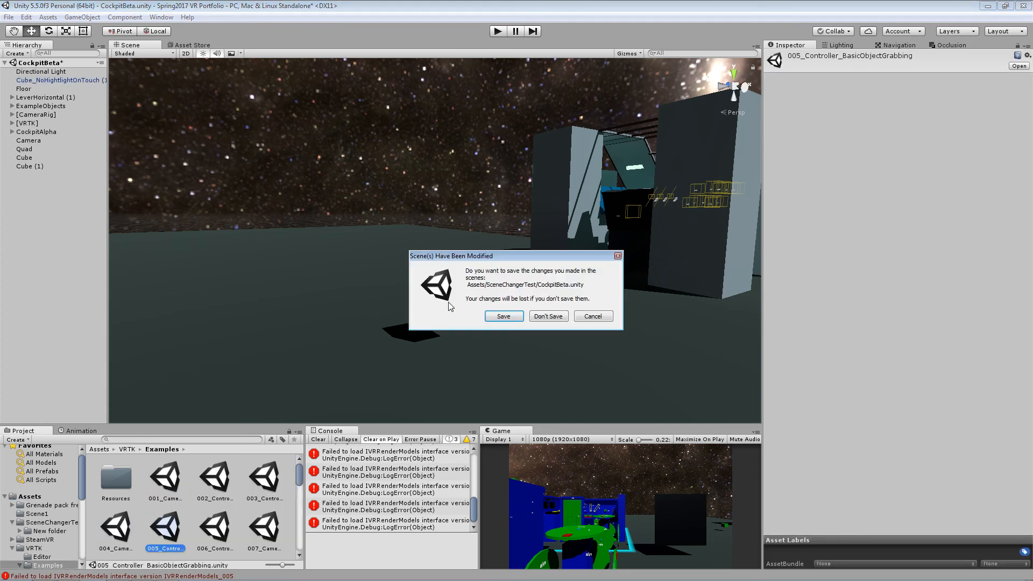
click(500, 316)
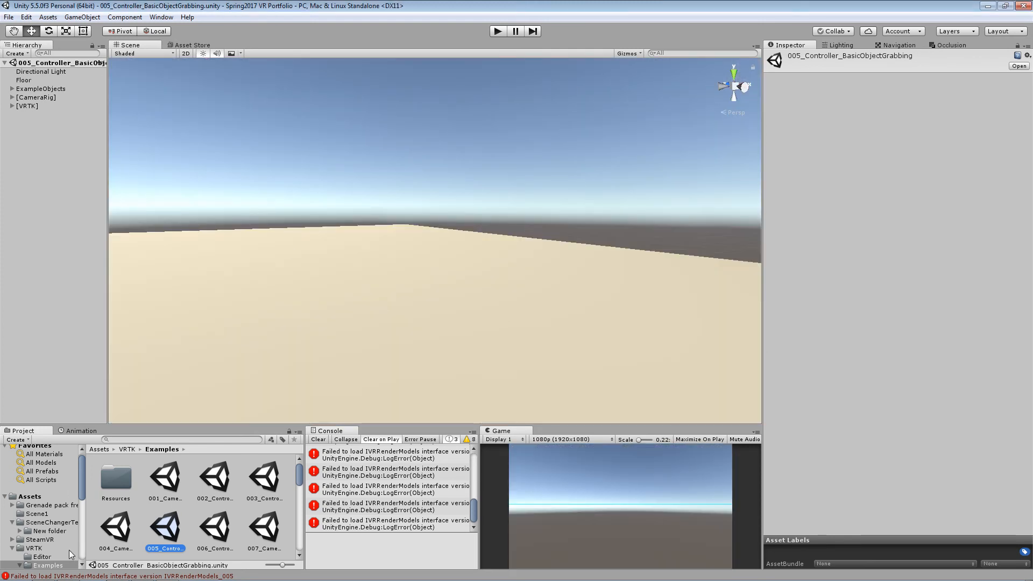
- Reopen the CockpitBeta scene from the SceneChangerTest folder and select the green cube
click(50, 496)
click(198, 475)
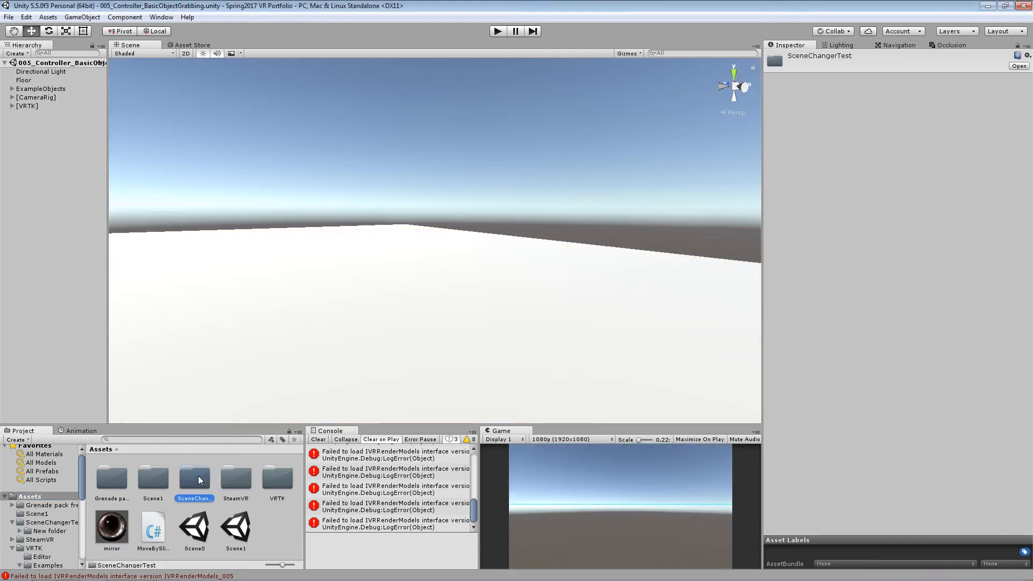
double_click(197, 475)
double_click(154, 527)
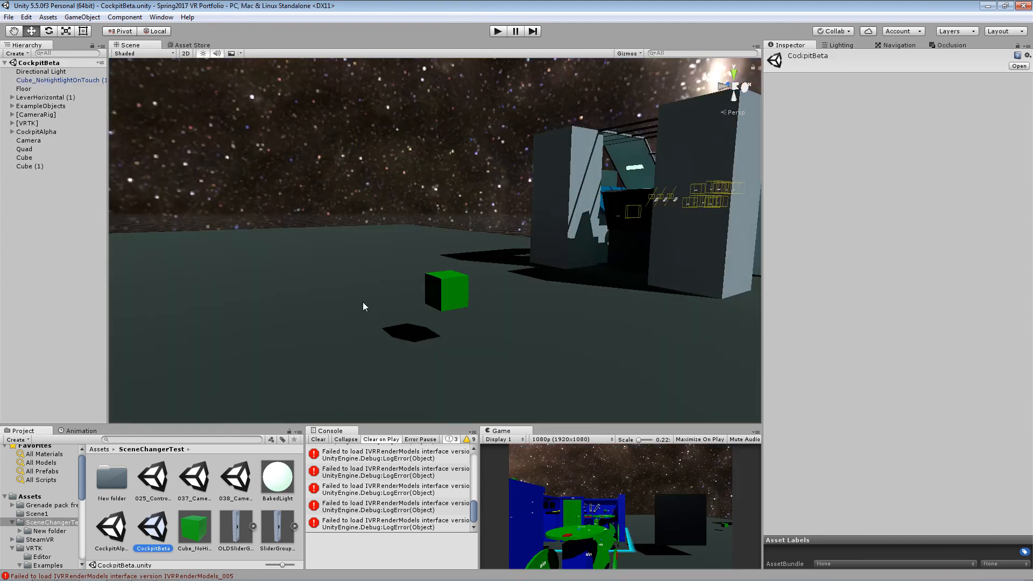
click(435, 288)
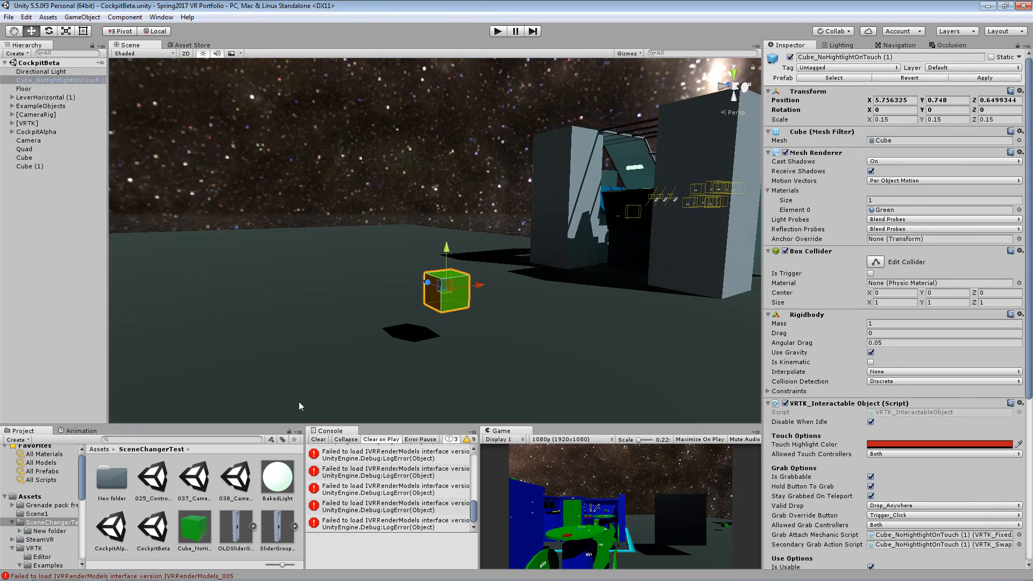
- Place the m26 grenade model from Grenade pack free's Model folder beside the green cube, at about X 5.54, Y 0.741, Z 0.637
click(64, 504)
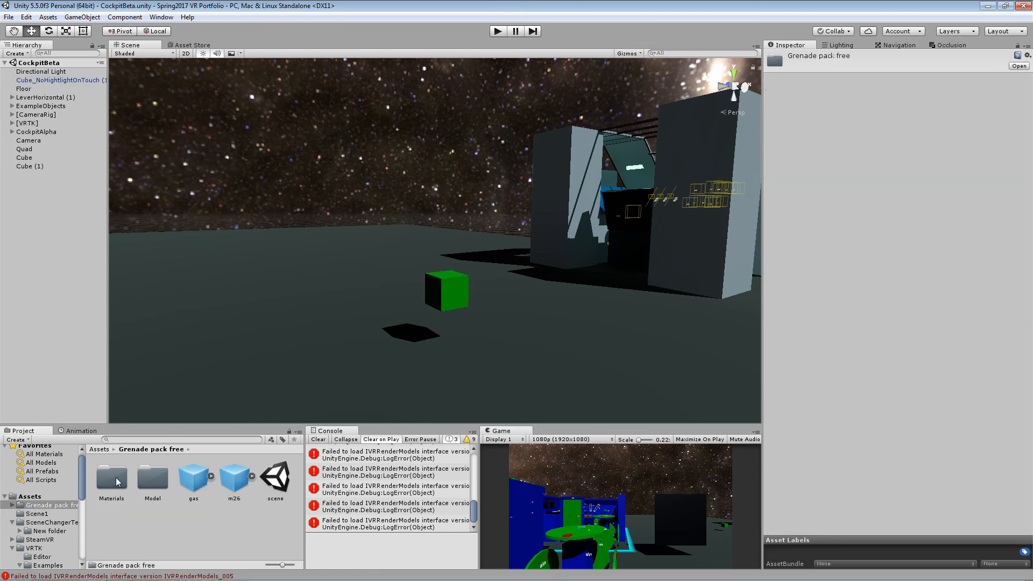
double_click(154, 478)
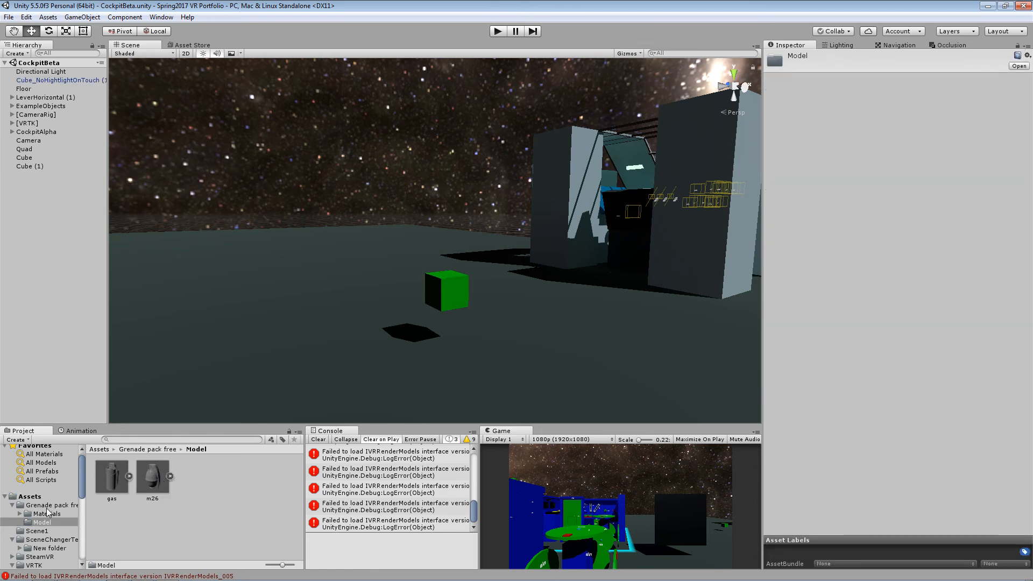
drag(152, 481, 403, 299)
scroll(432, 294, up, 5)
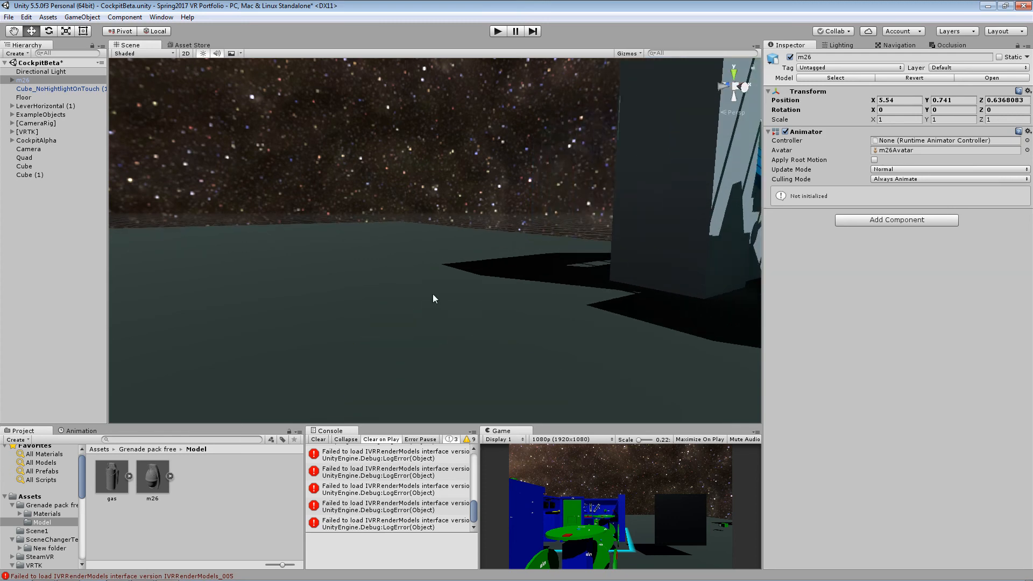
scroll(441, 321, down, 4)
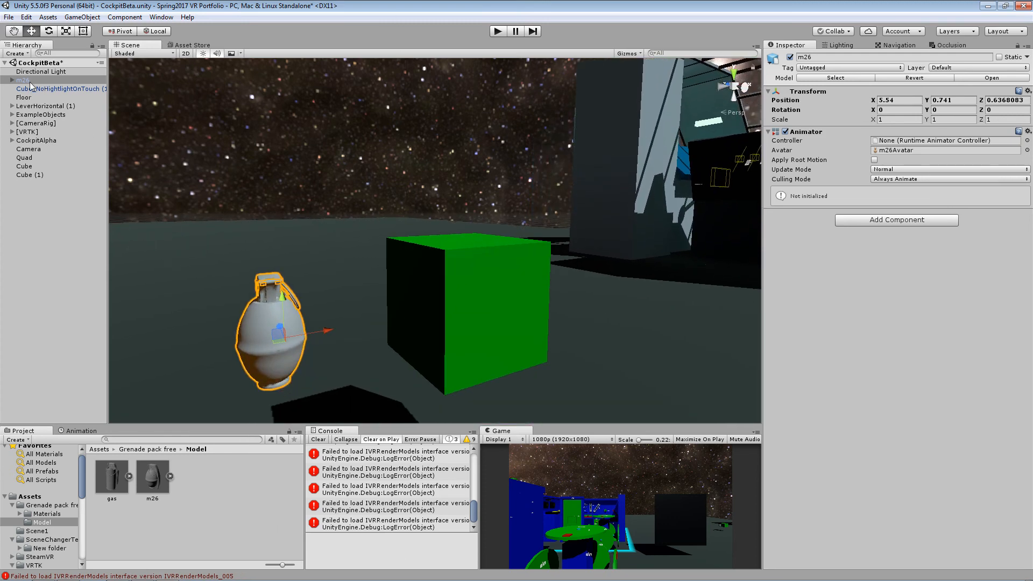
- Parent the m26 grenade to Cube_NoHightlightOnTouch (1) and set its local position to 0 on all three axes
middle_drag(257, 345, 275, 318)
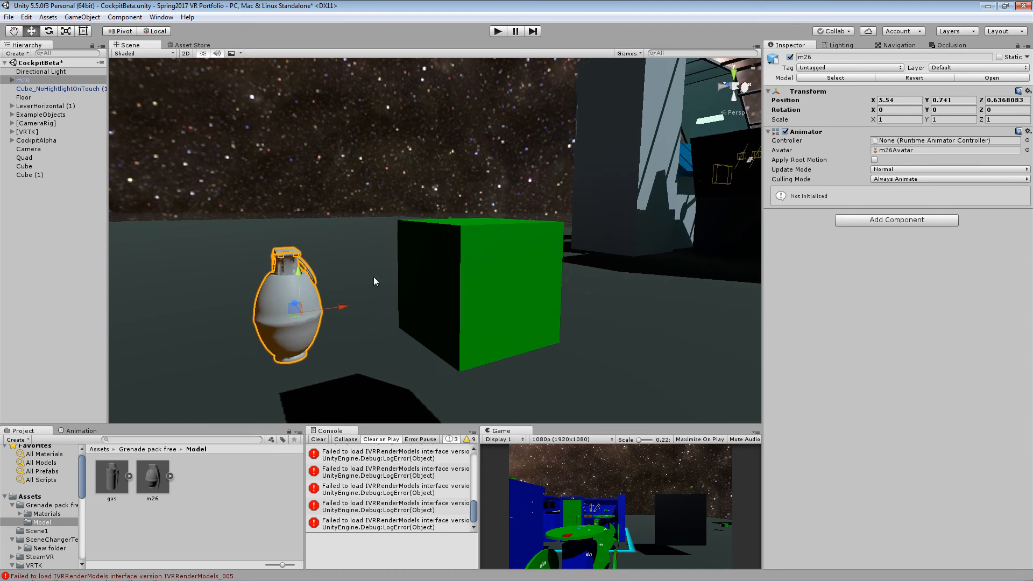
drag(31, 79, 30, 89)
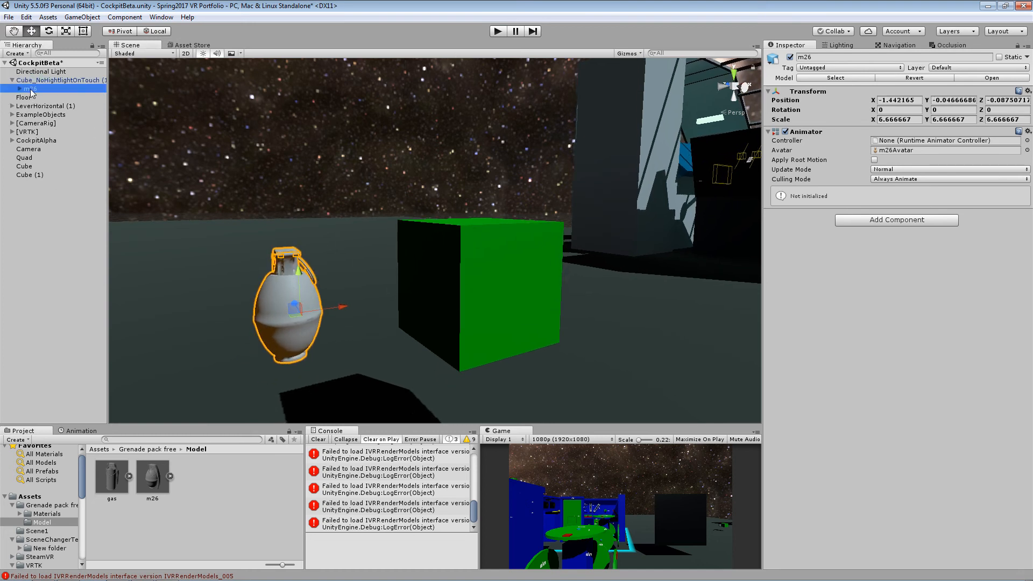
click(905, 99)
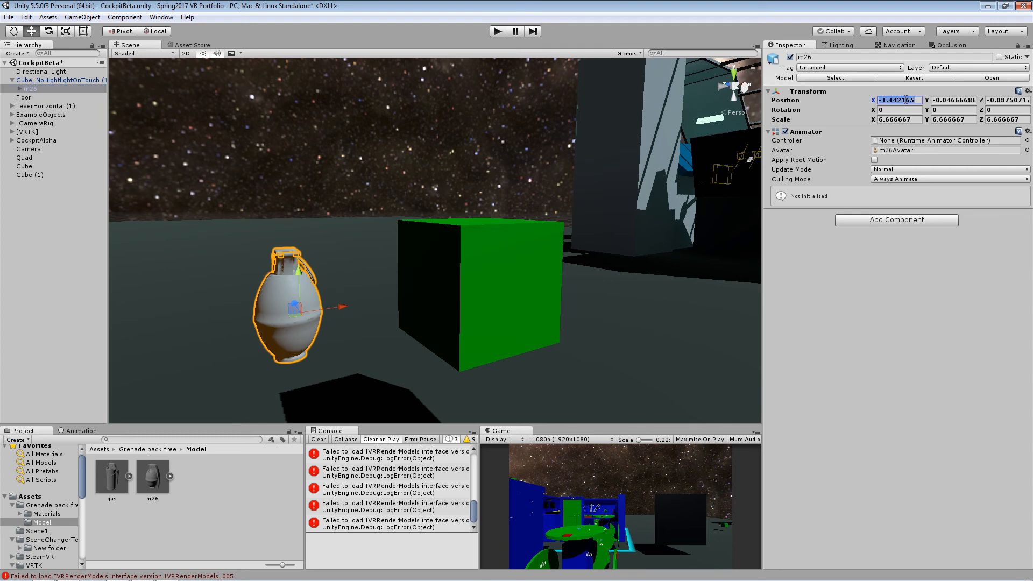
text(0)
key(Tab)
text(0)
key(Tab)
text(0)
- Set the m26 grenade's scale to 10 on all three axes
key(Tab)
key(Tab)
key(Tab)
key(Tab)
key(Tab)
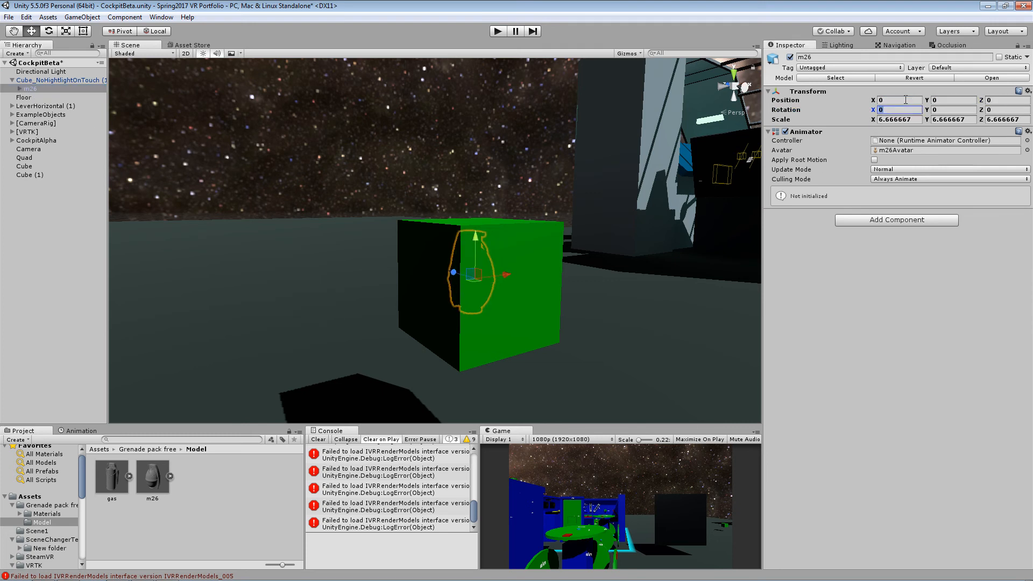
key(Tab)
key(Tab)
key(shift+Tab)
text(10)
key(Tab)
text(10)
key(Tab)
text(10)
key(Return)
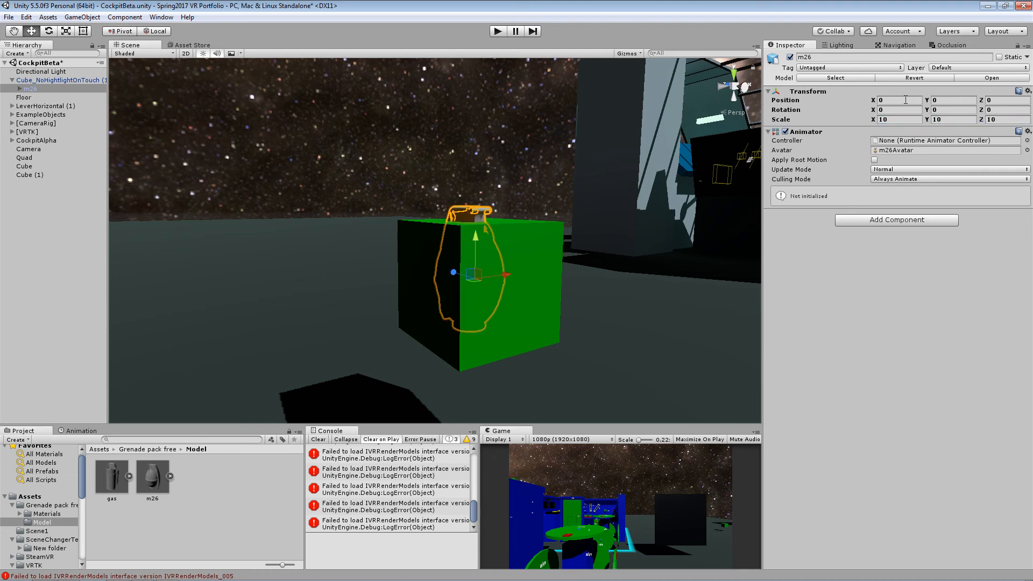
- Set the m26 grenade's scale to 20 on the X, Y and Z axes
right_drag(626, 190, 540, 283)
key(f)
click(894, 120)
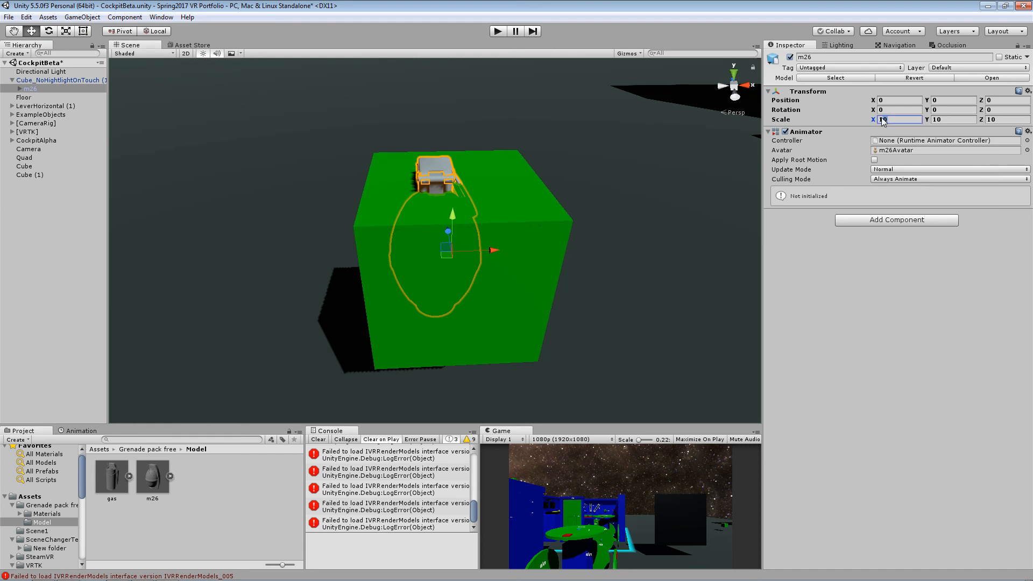
text(20)
key(Tab)
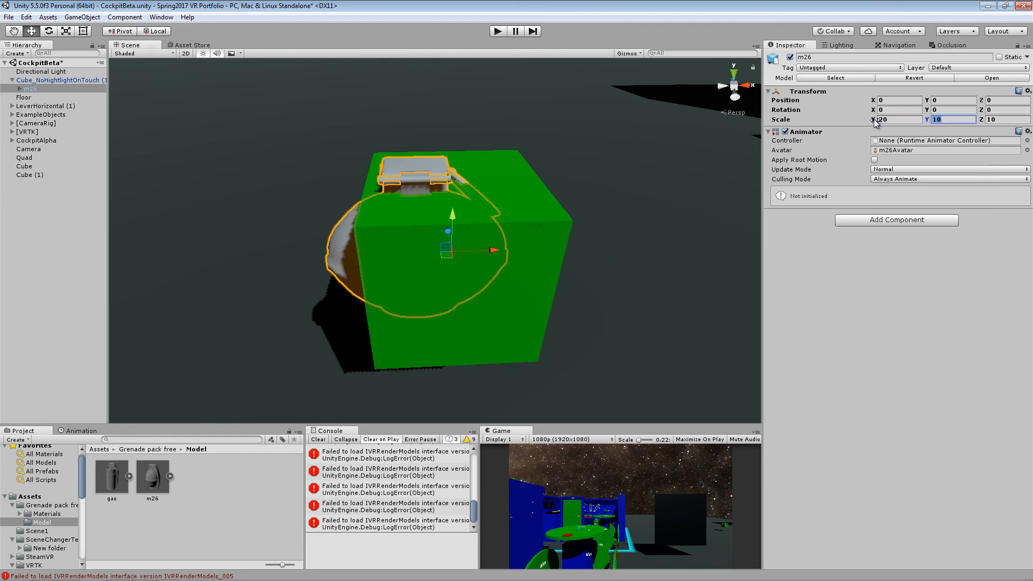
text(20)
key(Tab)
text(20)
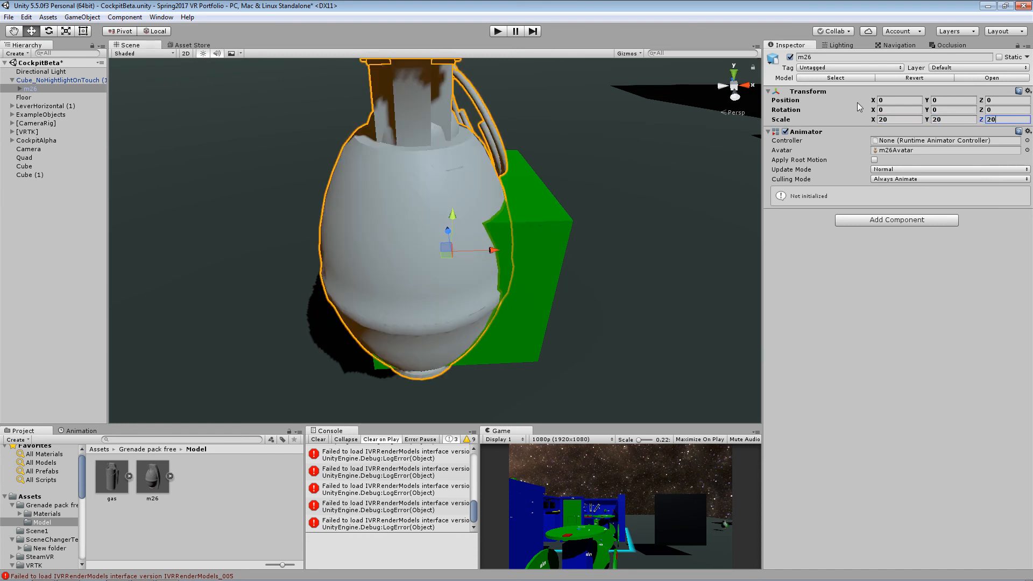
- Move the m26 grenade within the green cube to local position X 0.229, Z 0.071
scroll(560, 256, down, 5)
scroll(558, 256, up, 3)
alt+drag(558, 256, 440, 265)
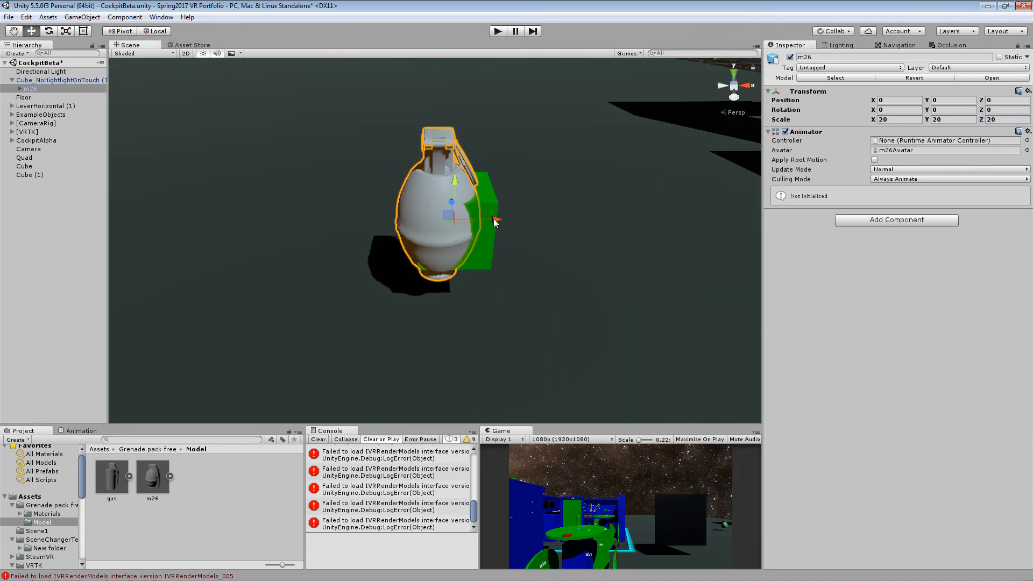
drag(492, 220, 511, 223)
alt+drag(485, 268, 530, 370)
middle_drag(530, 370, 582, 276)
drag(413, 203, 431, 192)
right_drag(647, 309, 592, 285)
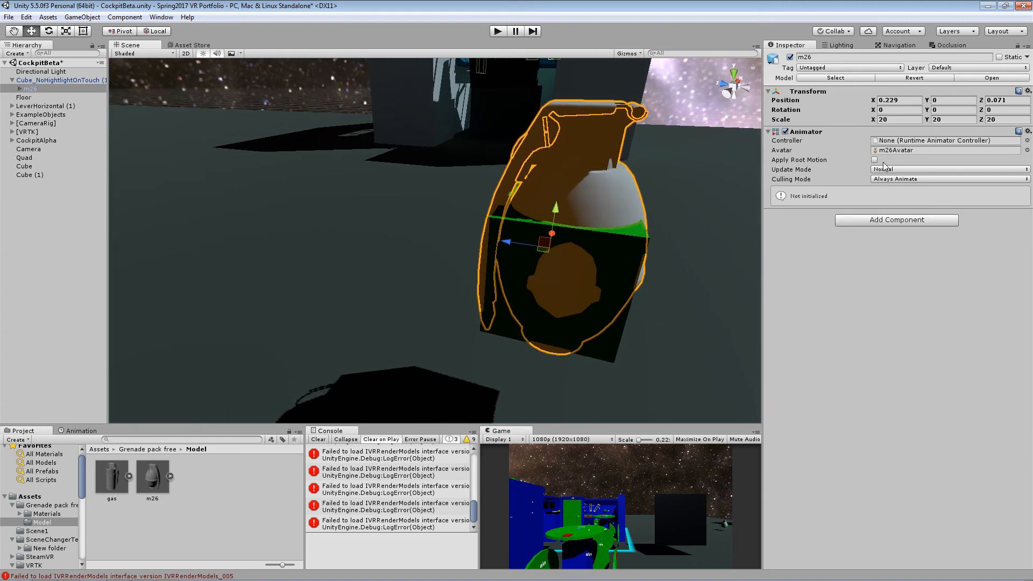
- Set the m26 grenade's Y scale to 15
drag(1001, 122, 963, 120)
click(963, 120)
text(15)
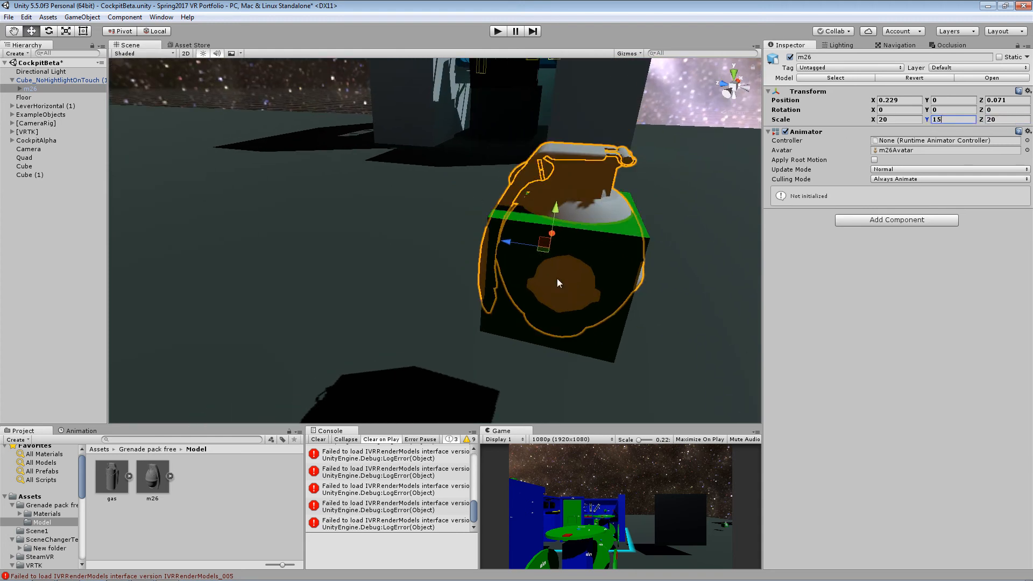
right_drag(557, 279, 454, 352)
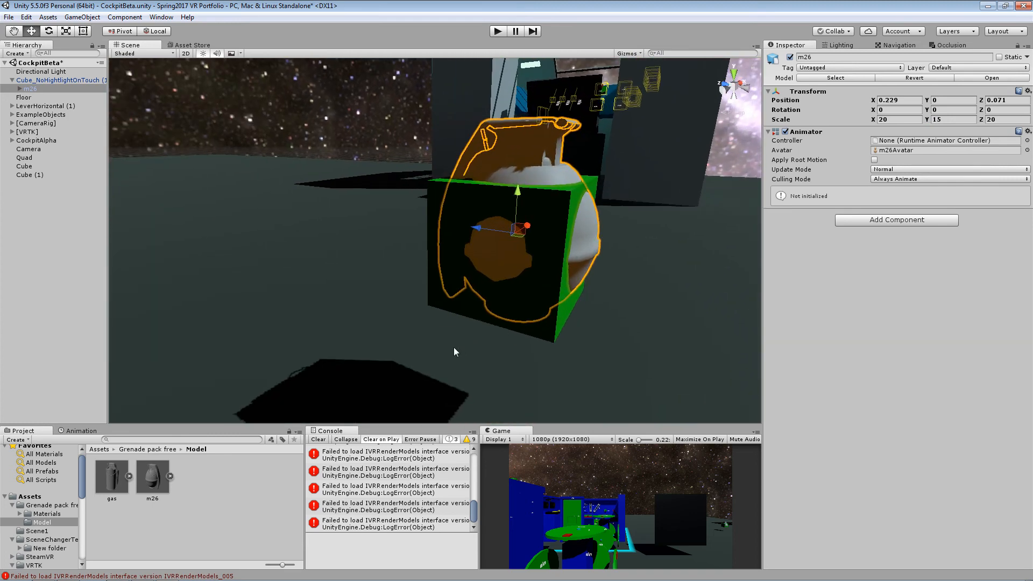
- Apply the mat_m26 material from Grenade pack free's Materials folder to the grenade model
click(151, 450)
double_click(119, 483)
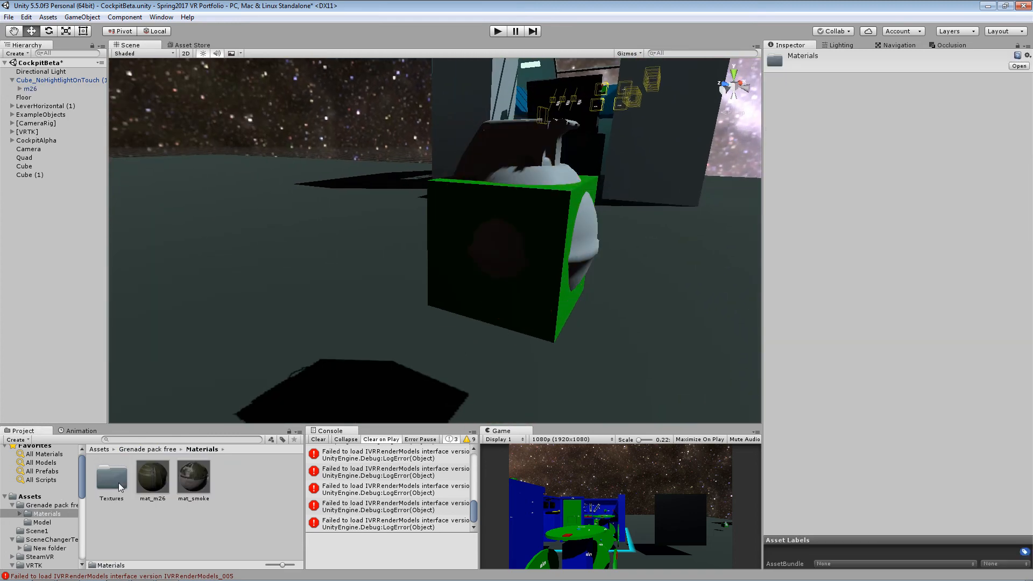
drag(156, 483, 550, 180)
right_drag(616, 269, 468, 272)
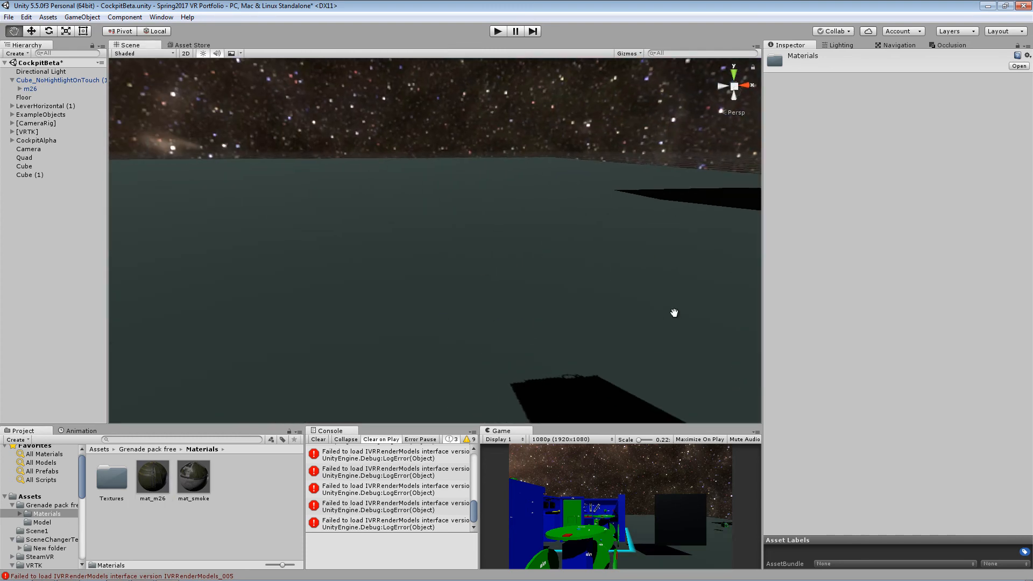
middle_drag(673, 312, 476, 294)
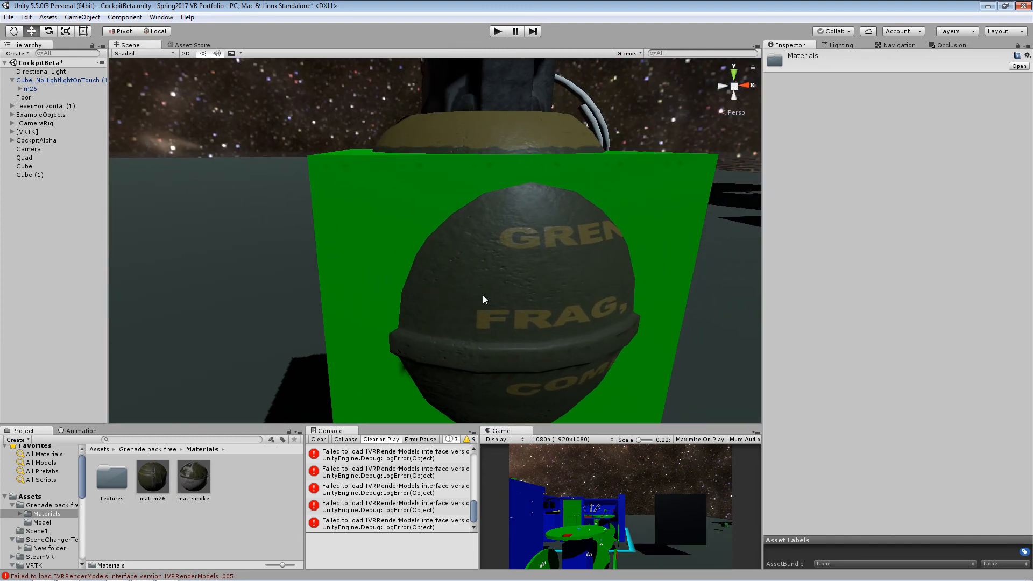
scroll(483, 295, down, 5)
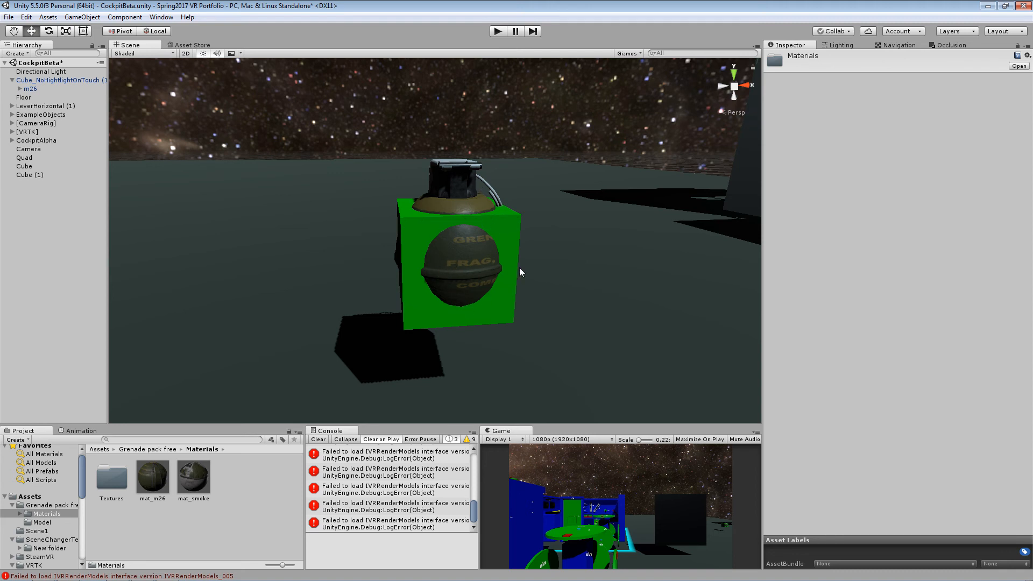
right_drag(504, 298, 553, 316)
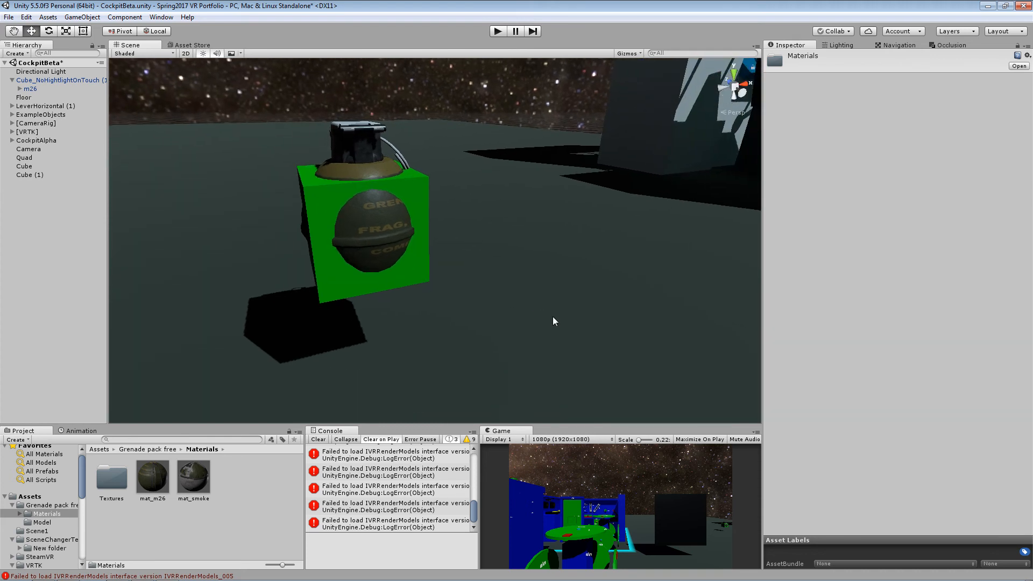
middle_drag(495, 233, 519, 249)
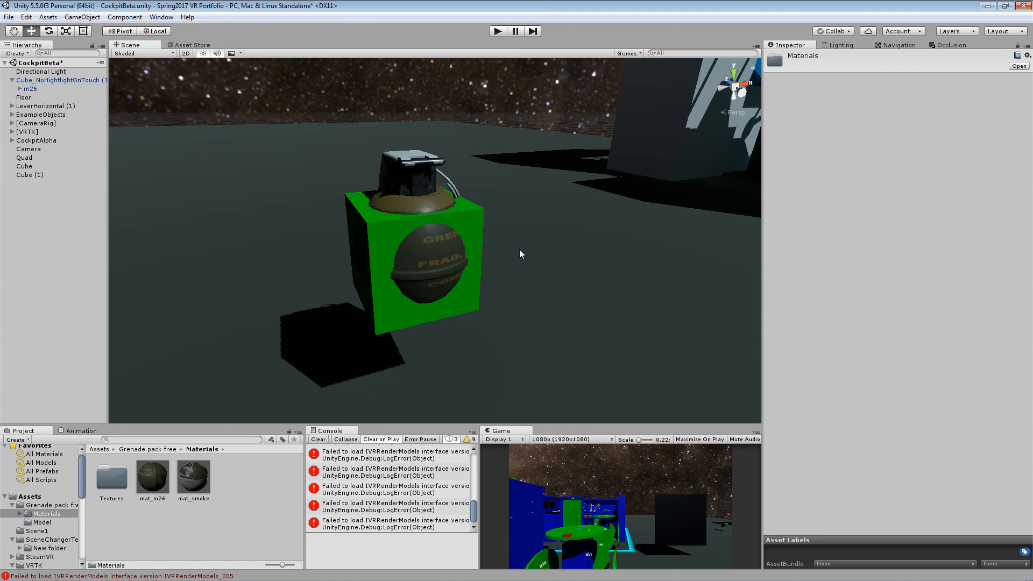
- Disable the Mesh Renderer of the parent Cube_NoHightlightOnTouch (1) to hide the green cube around the grenade
click(448, 257)
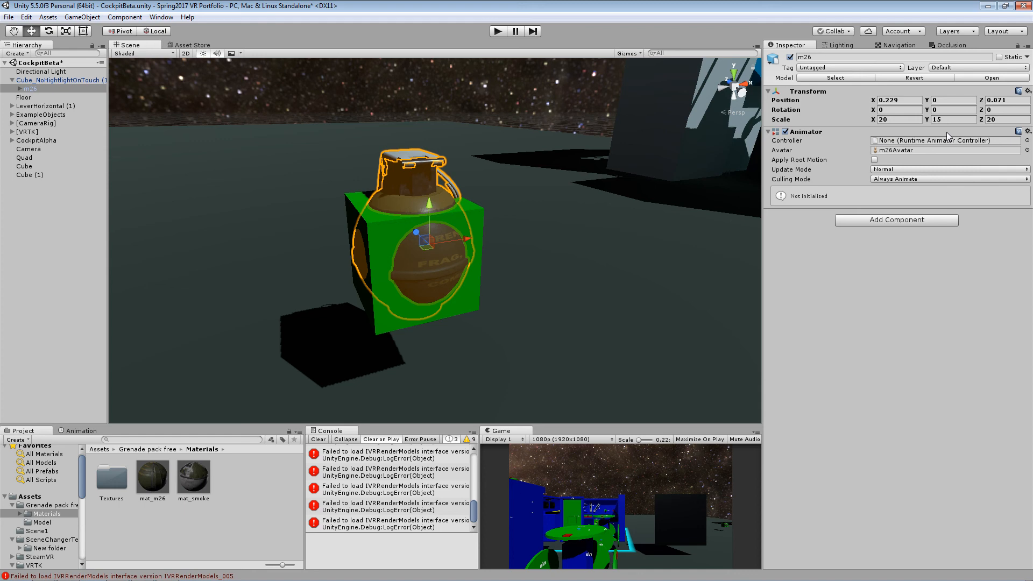
click(76, 81)
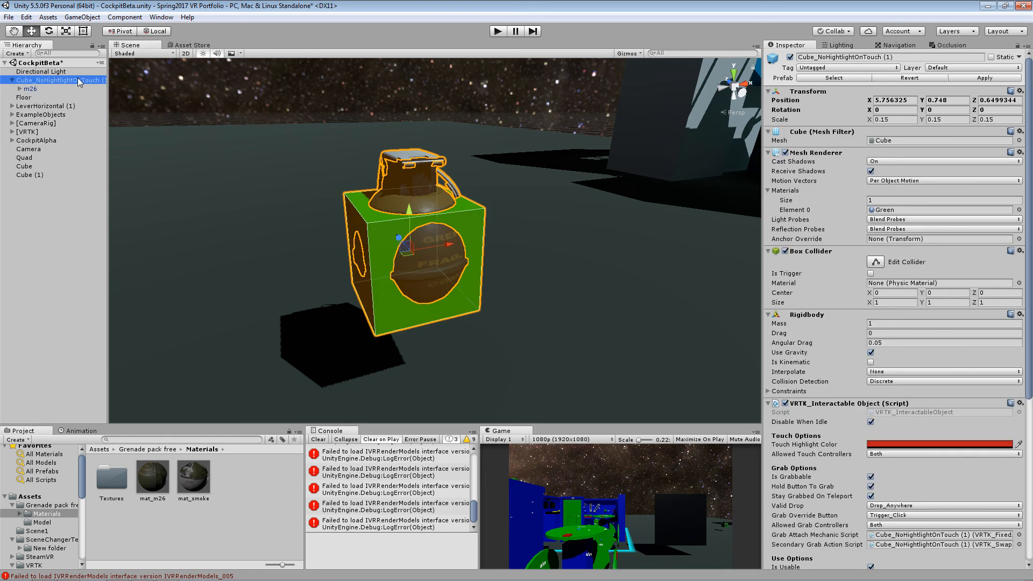
click(786, 153)
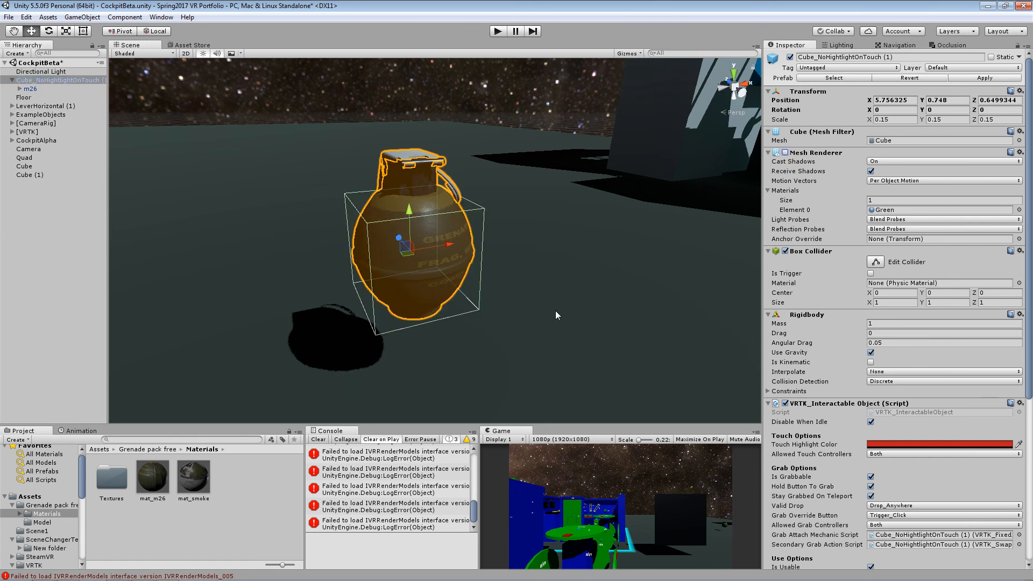
scroll(484, 292, down, 12)
scroll(495, 292, up, 12)
scroll(495, 295, up, 5)
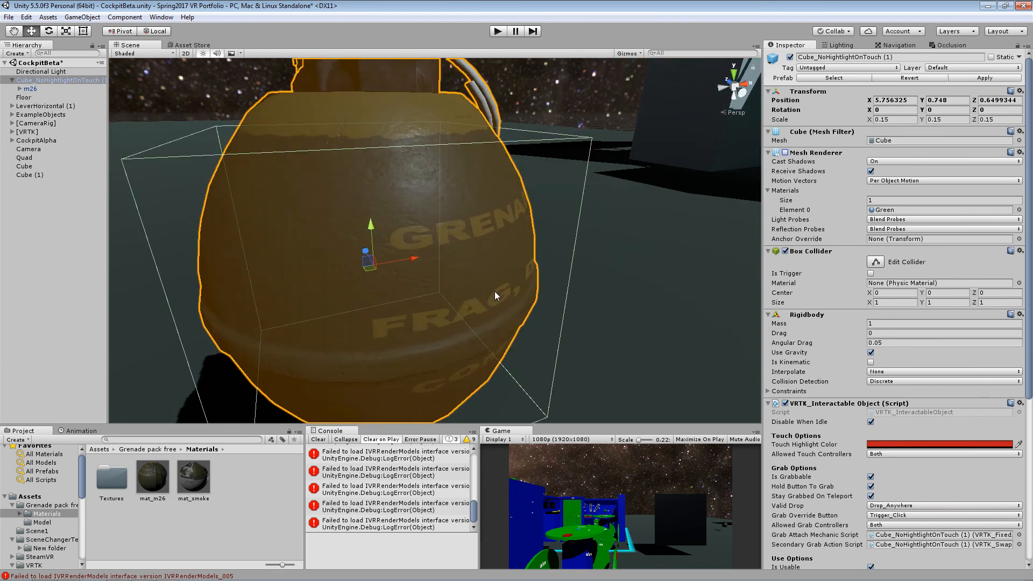
scroll(495, 291, down, 5)
scroll(495, 295, down, 2)
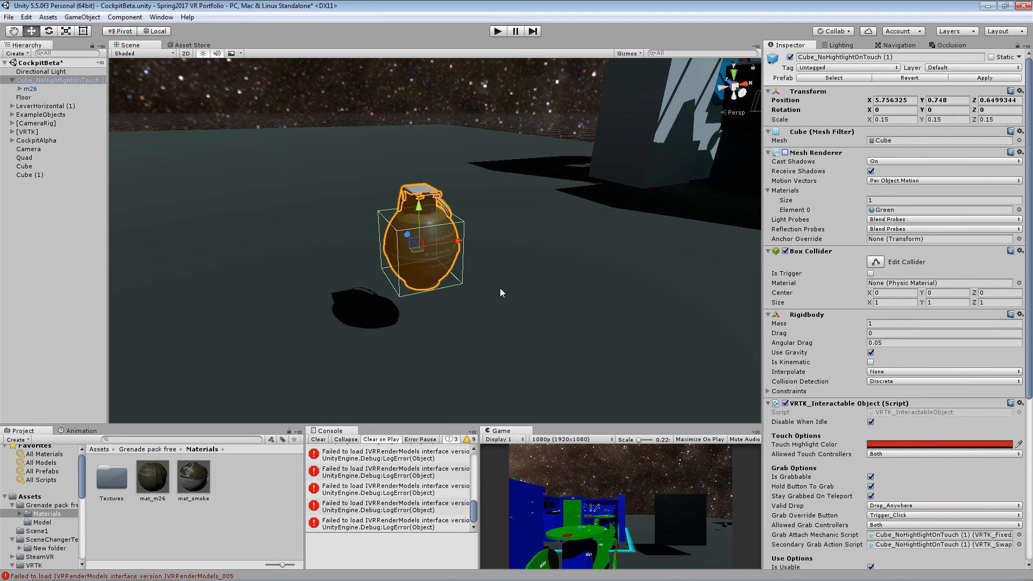
- Save the CockpitBeta scene under its existing name
key(ctrl+s)
key(ctrl+shift+s)
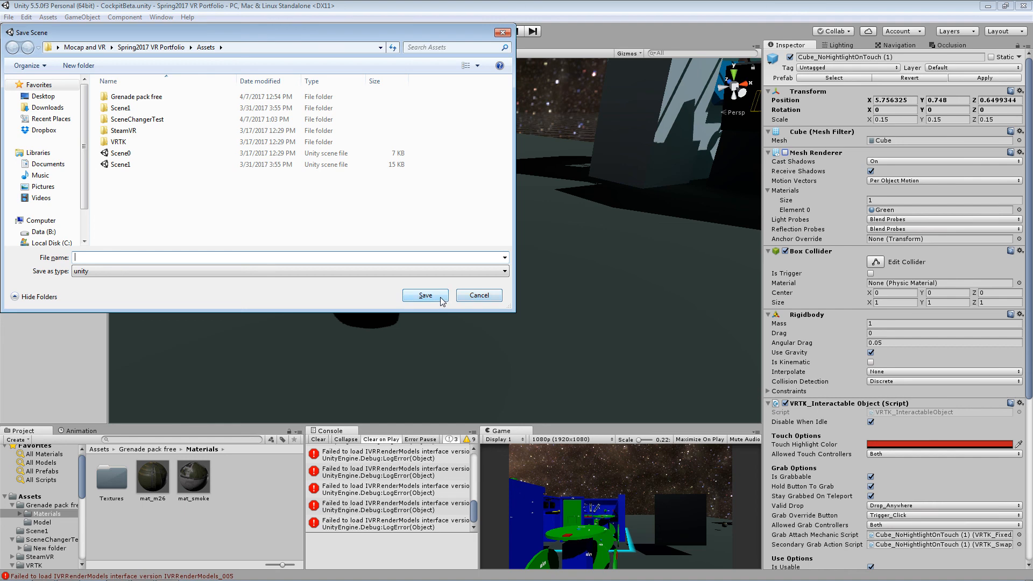
click(470, 297)
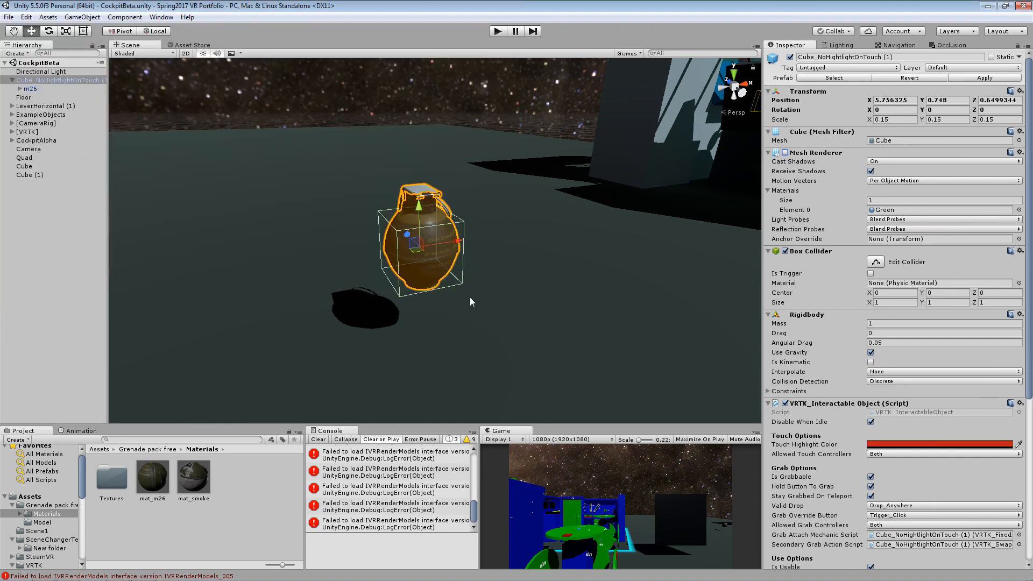
key(ctrl+shift+b)
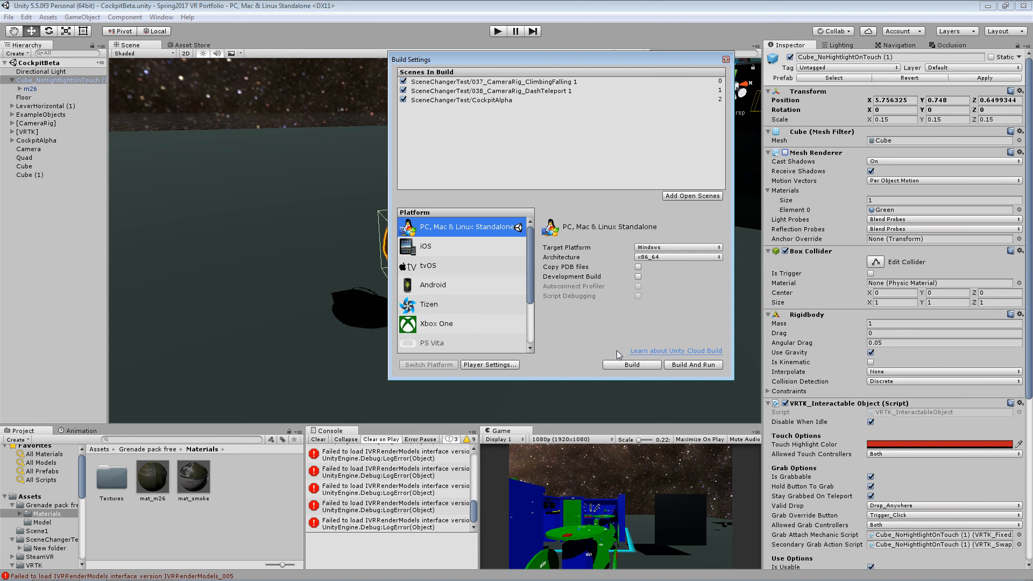
click(693, 364)
click(501, 30)
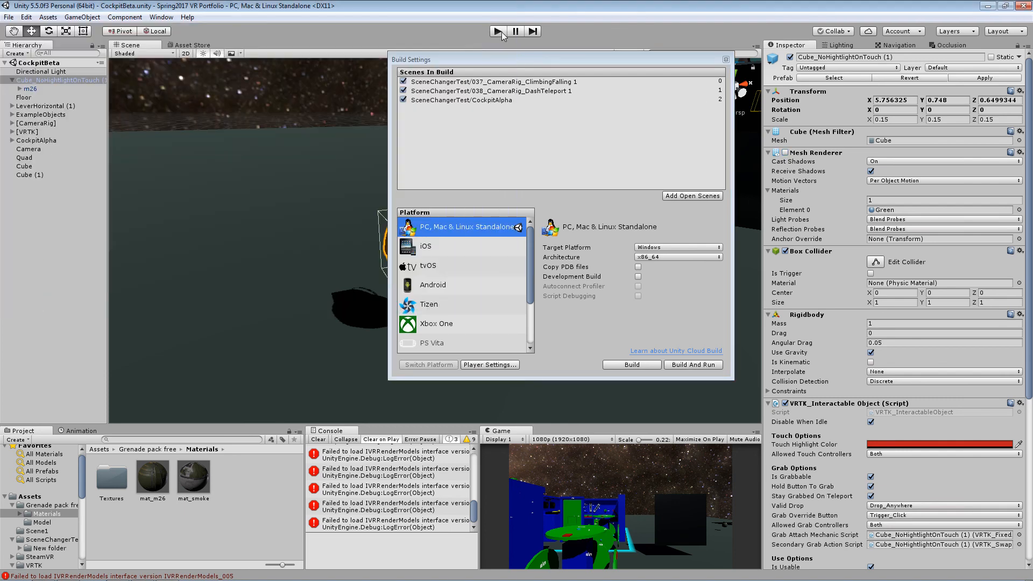
click(725, 59)
click(831, 31)
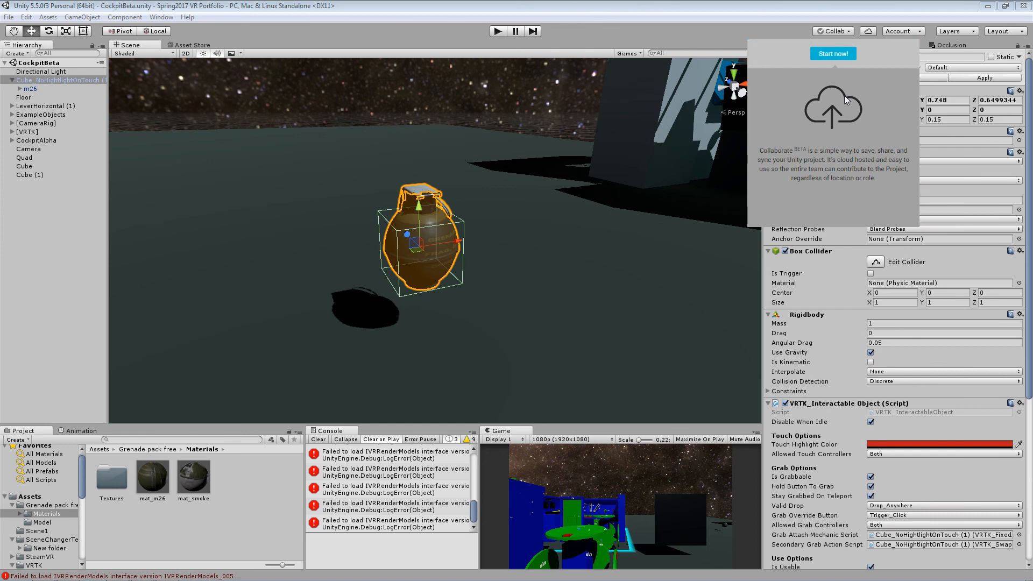
click(906, 32)
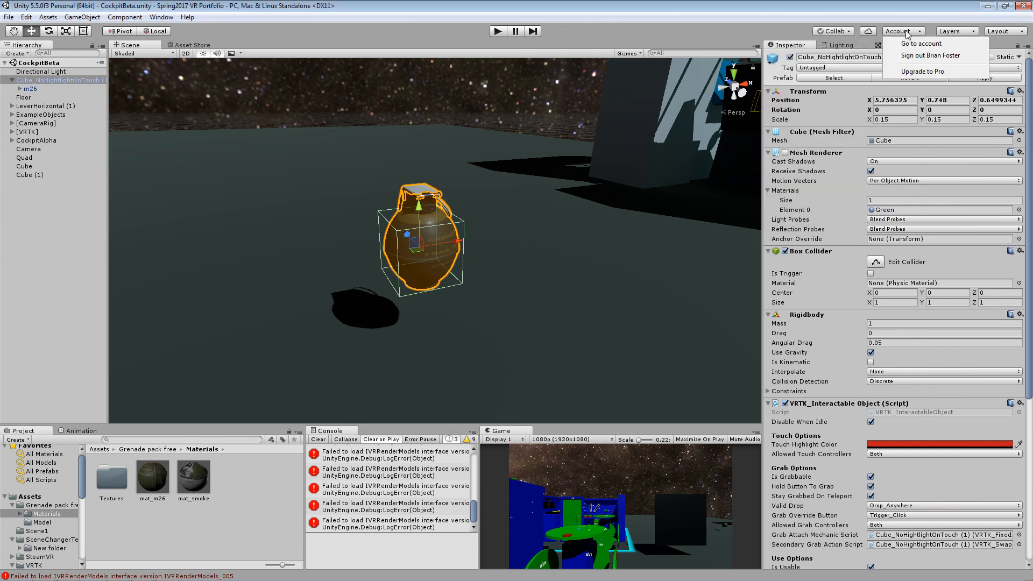
click(775, 31)
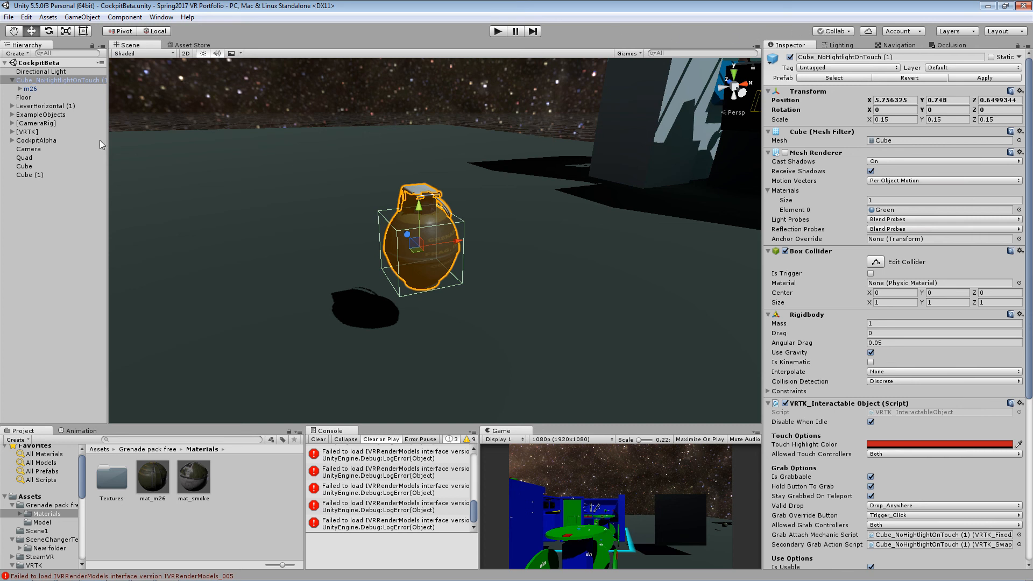
- Drop the m26 grenade onto its parent cube again, select the Directional Light and save the scene
click(33, 91)
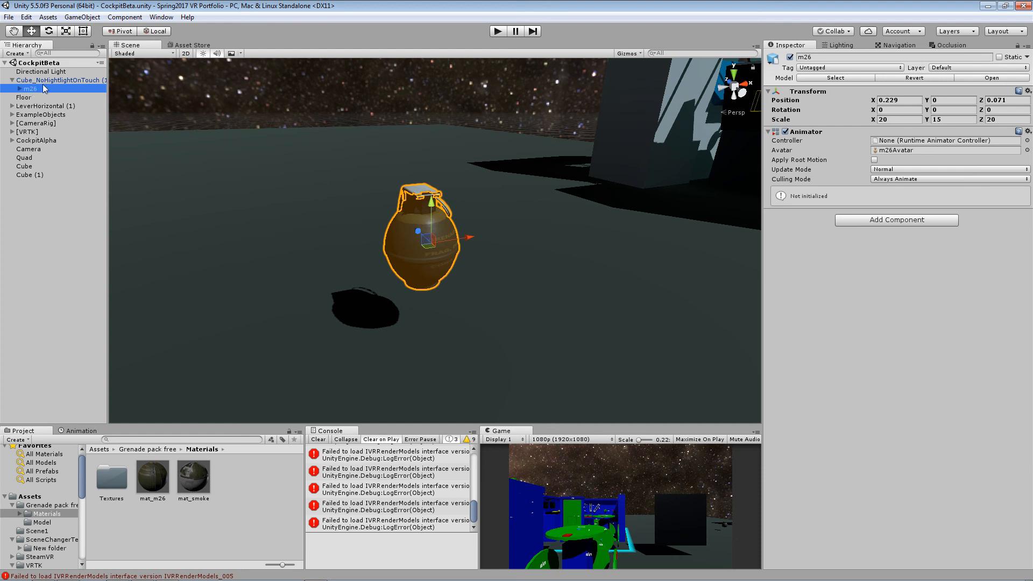
drag(40, 91, 82, 79)
click(33, 72)
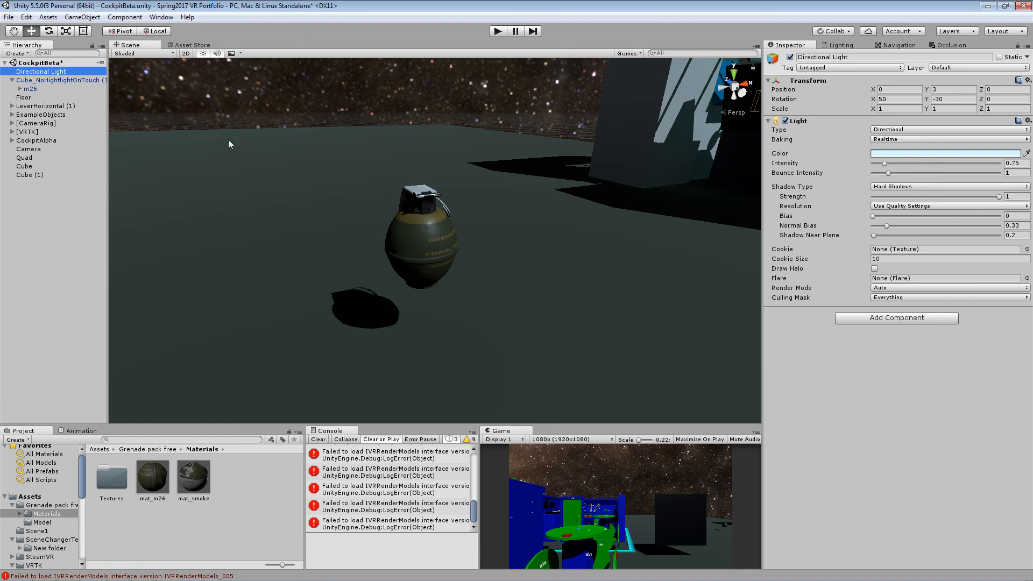
key(ctrl+s)
click(838, 32)
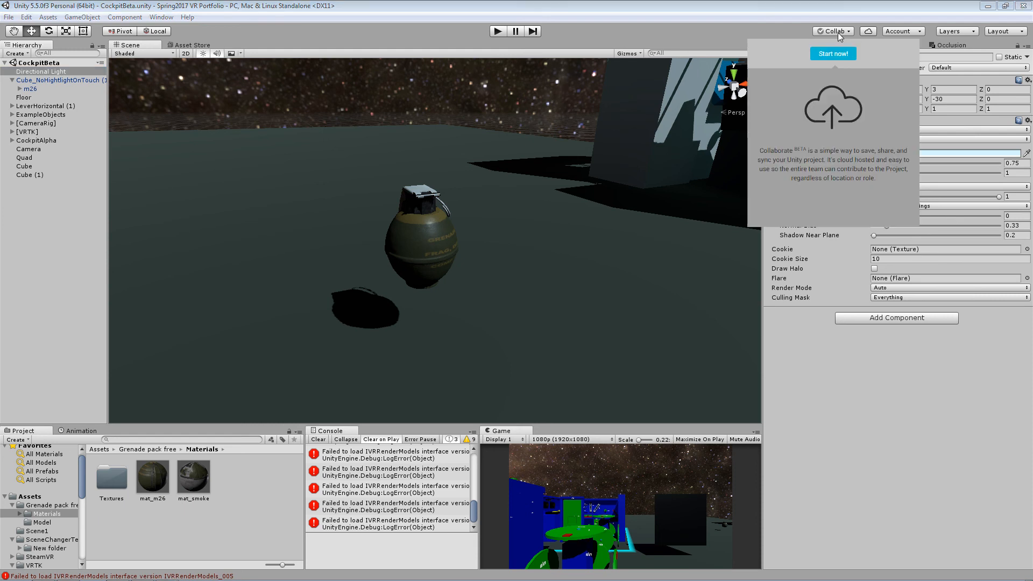
click(838, 32)
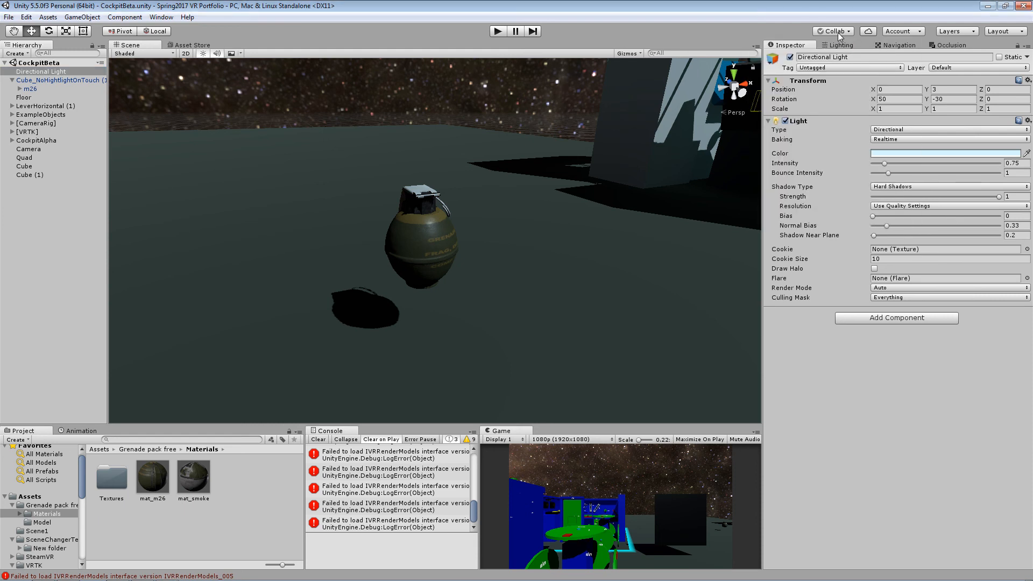
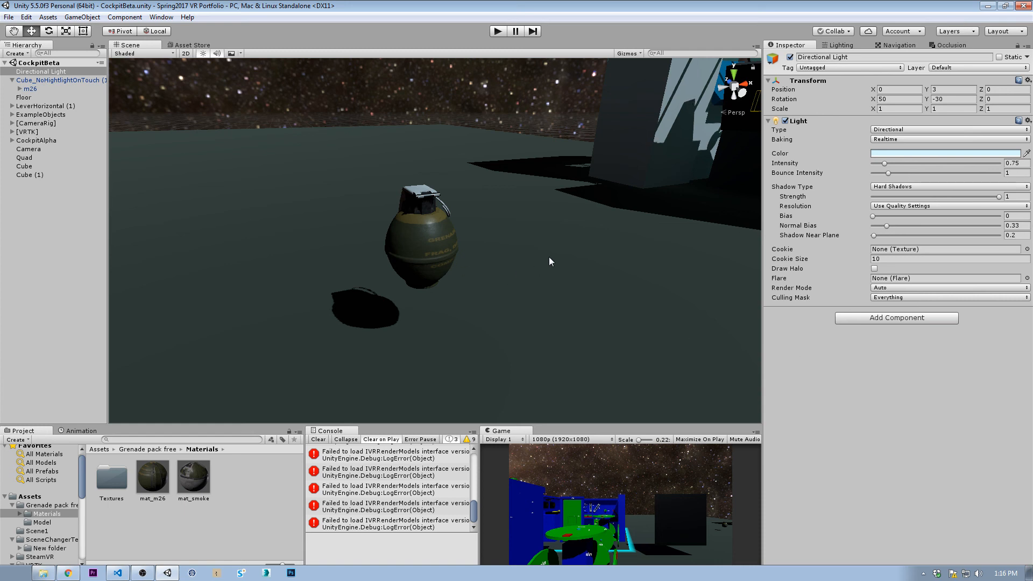
- Close the Unity editor with the Spring2017 VR Portfolio project and launch Unity again
click(848, 31)
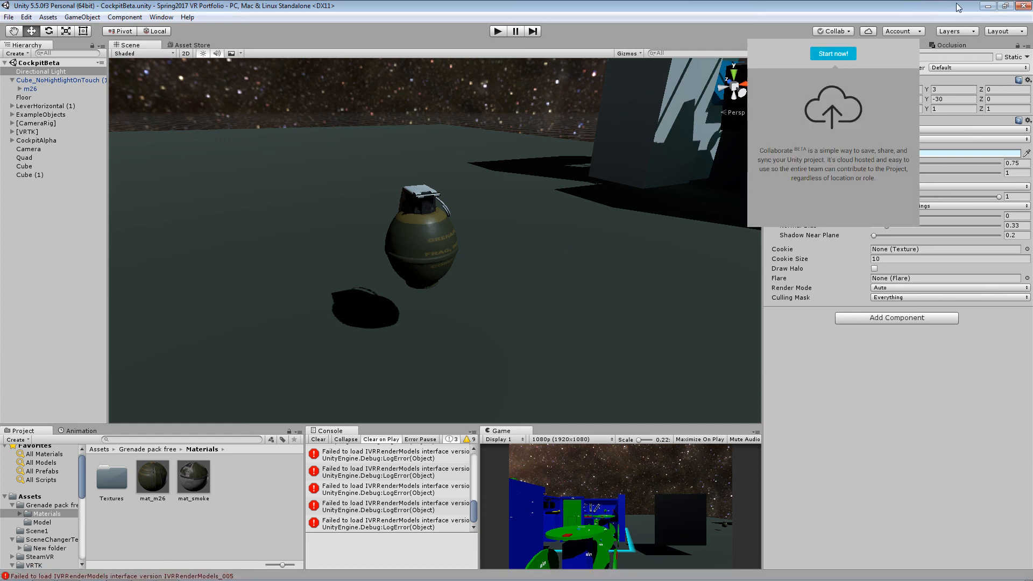
click(1022, 8)
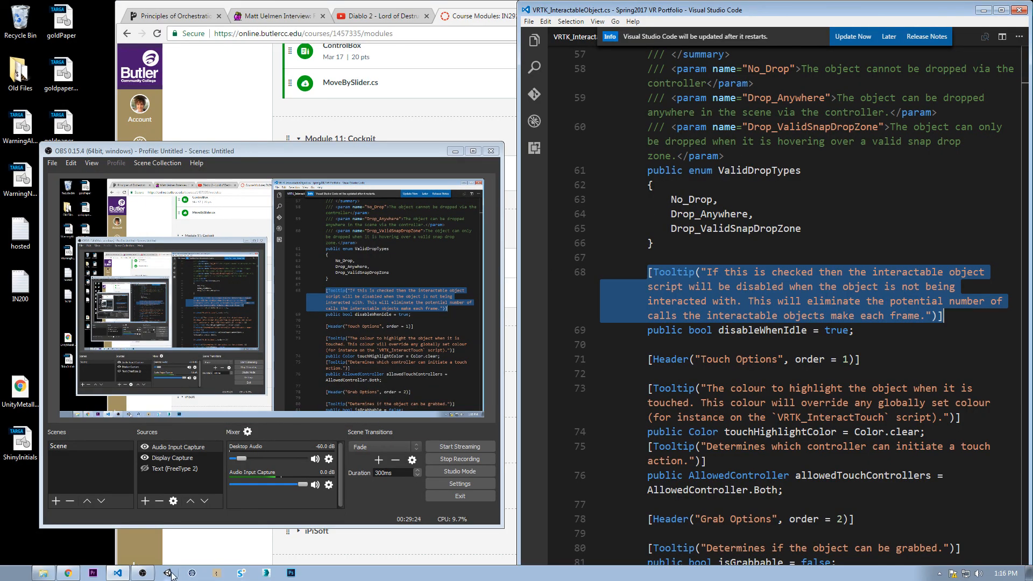
click(169, 574)
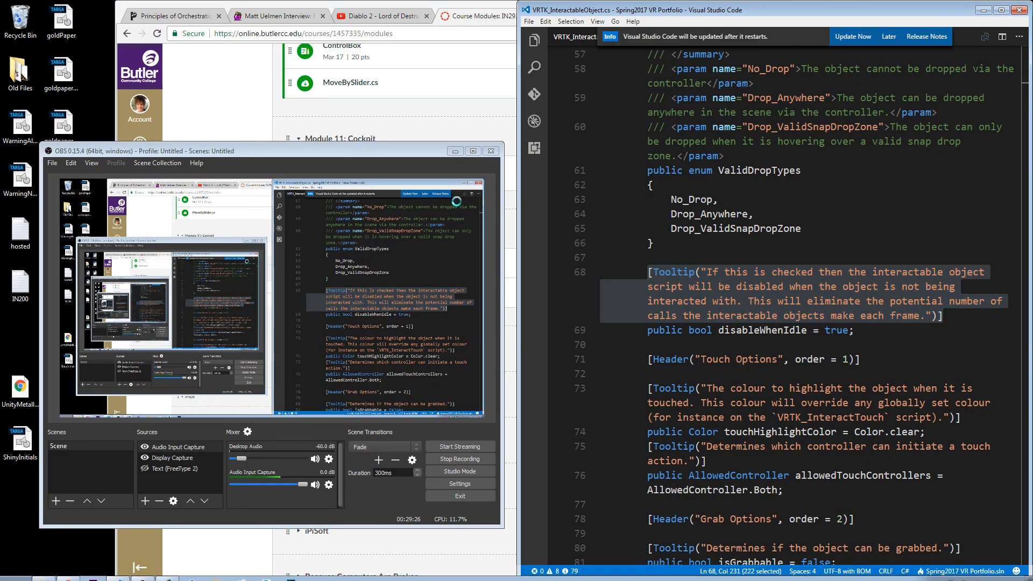